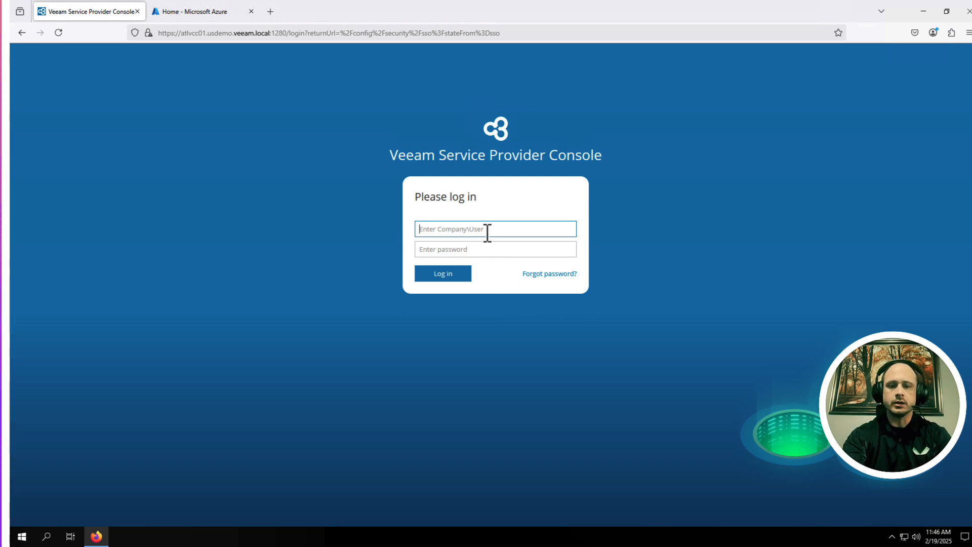
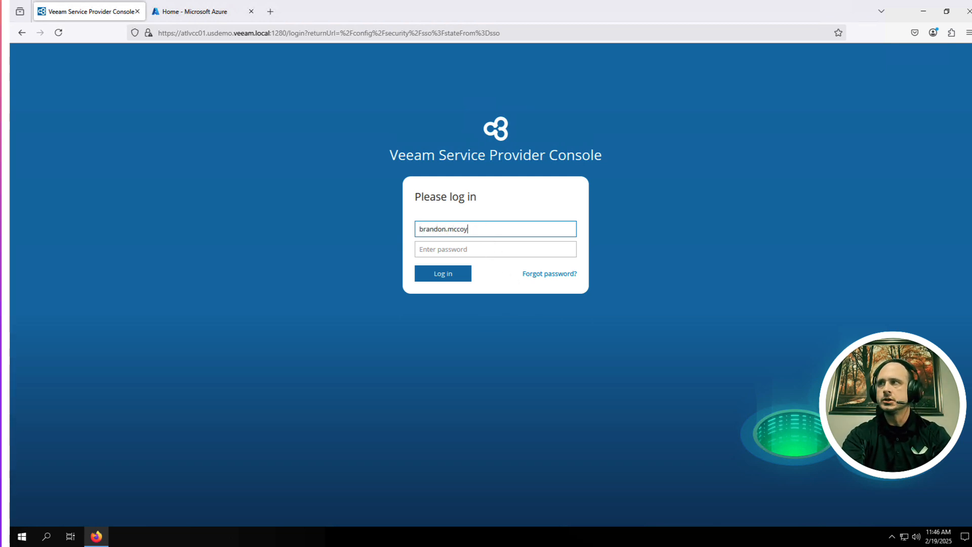
Step: Sign in to Veeam Service Provider Console with the administrator's username and password
key("Tab")
type("••••••••")
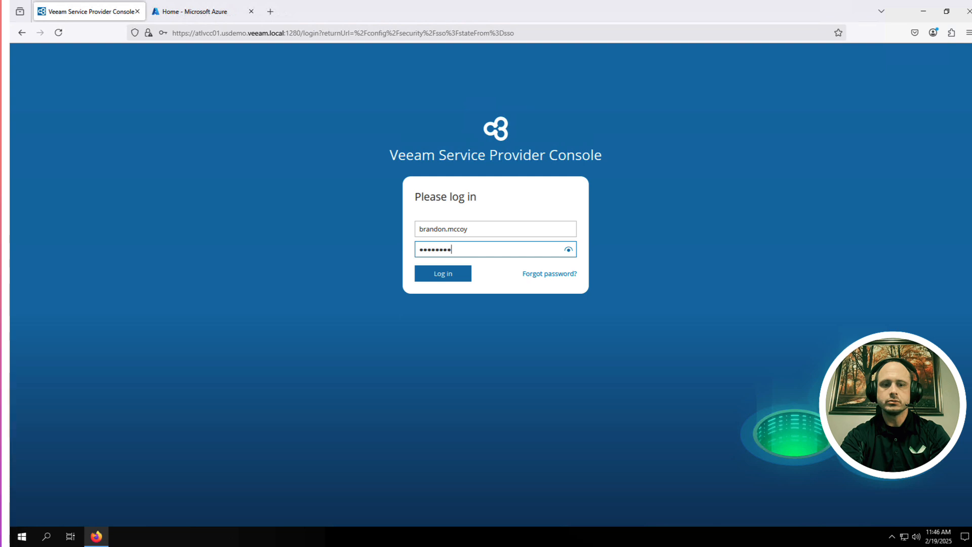
key("Return")
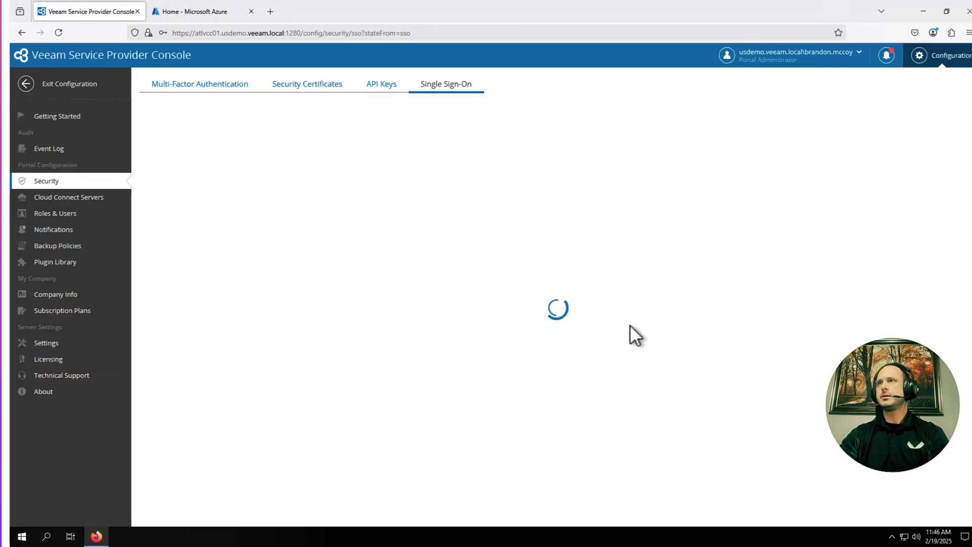
Step: Start a new Custom provider under Configuration > Security > Single Sign-On, then bring up Azure
left_click(68, 90)
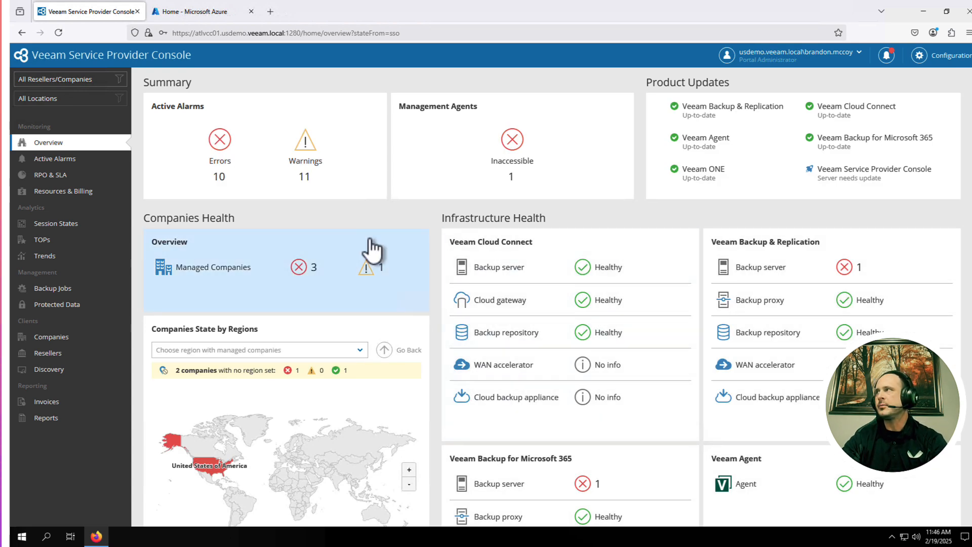
left_click(956, 58)
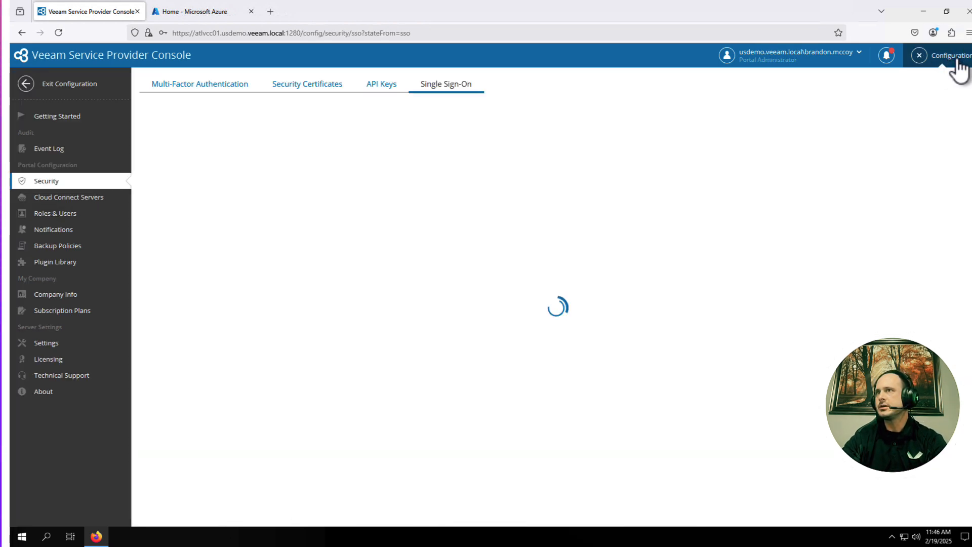
left_click(48, 183)
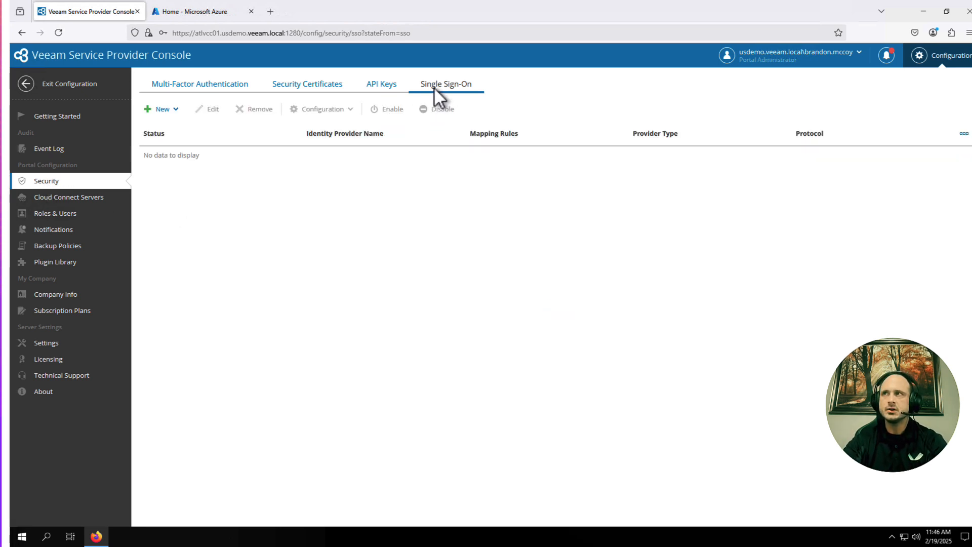
left_click(178, 114)
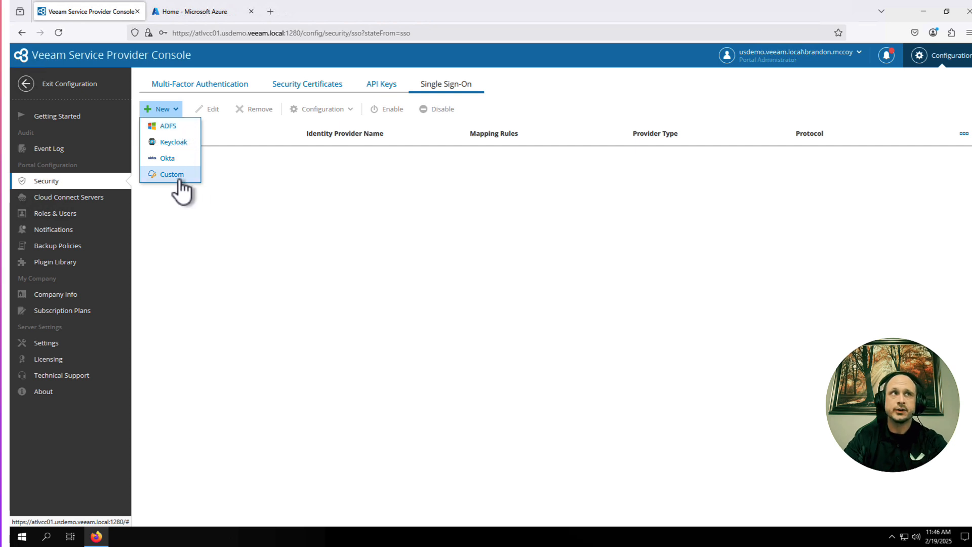
left_click(167, 193)
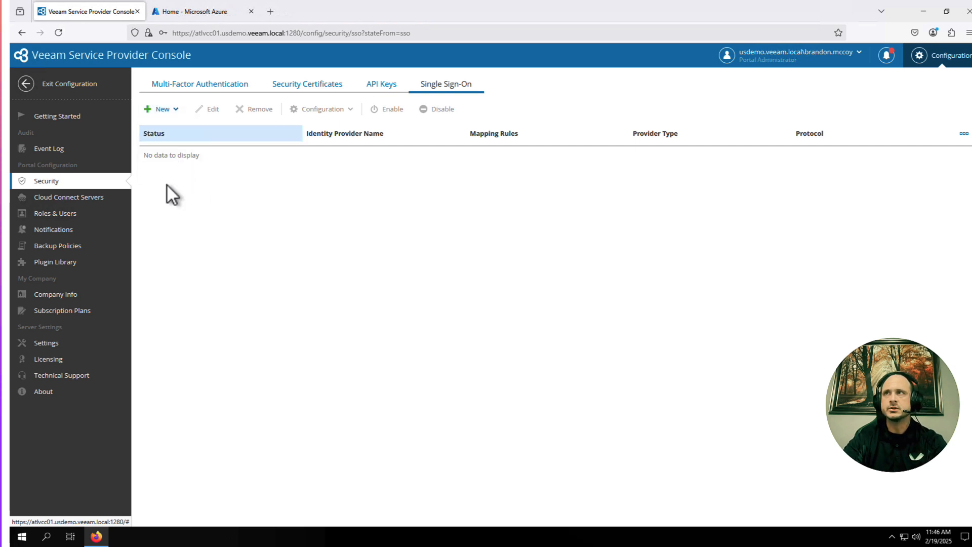
left_click(176, 111)
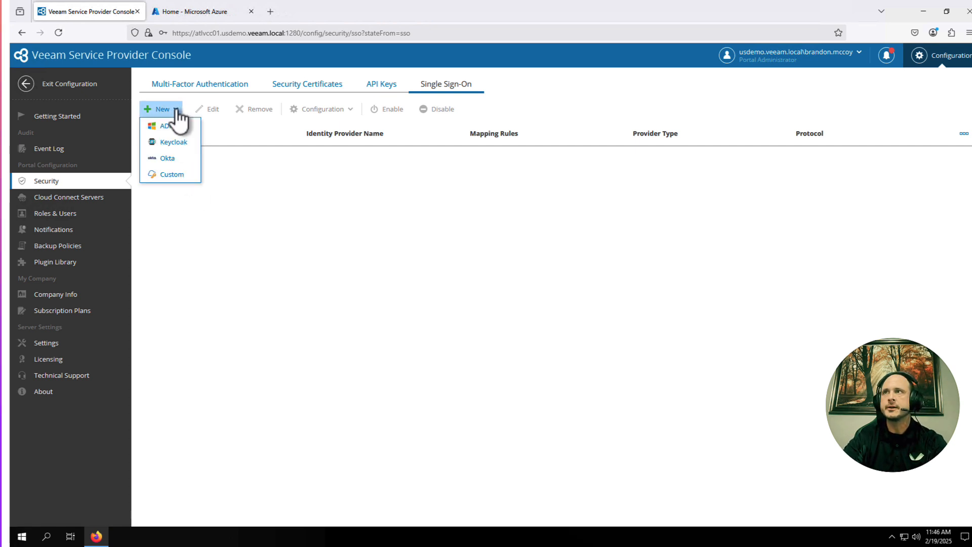
left_click(167, 174)
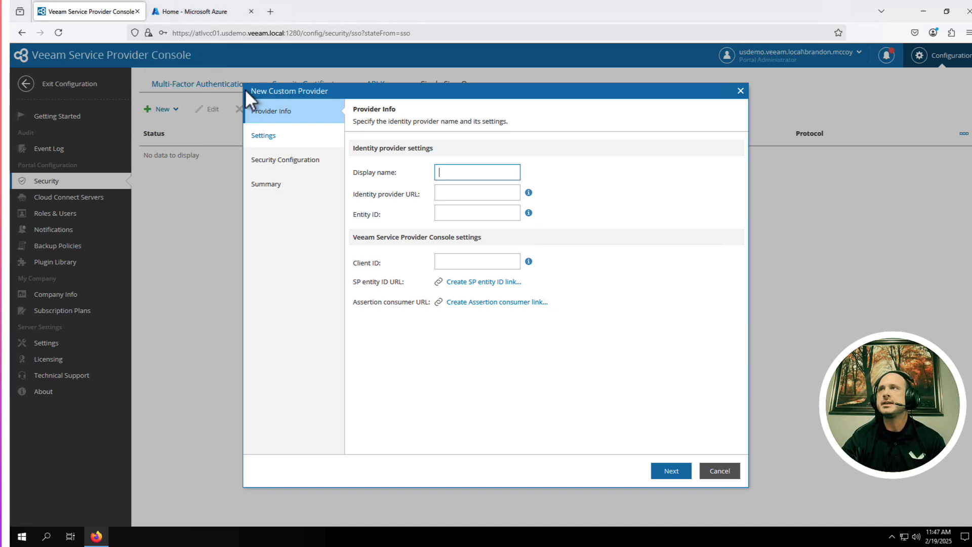
left_click(205, 17)
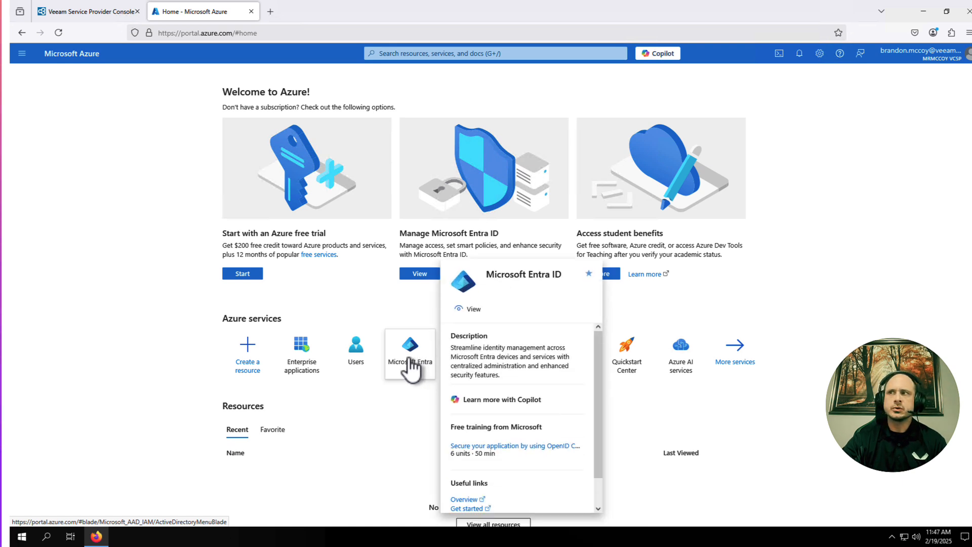
Step: From Azure's Enterprise applications, choose New application to browse the Microsoft Entra Gallery
mouse_move(302, 369)
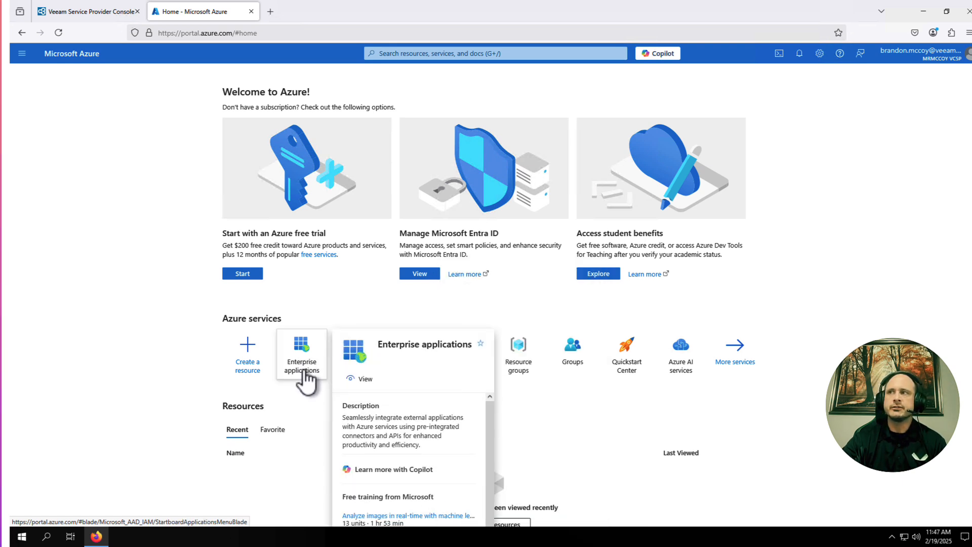
left_click(301, 370)
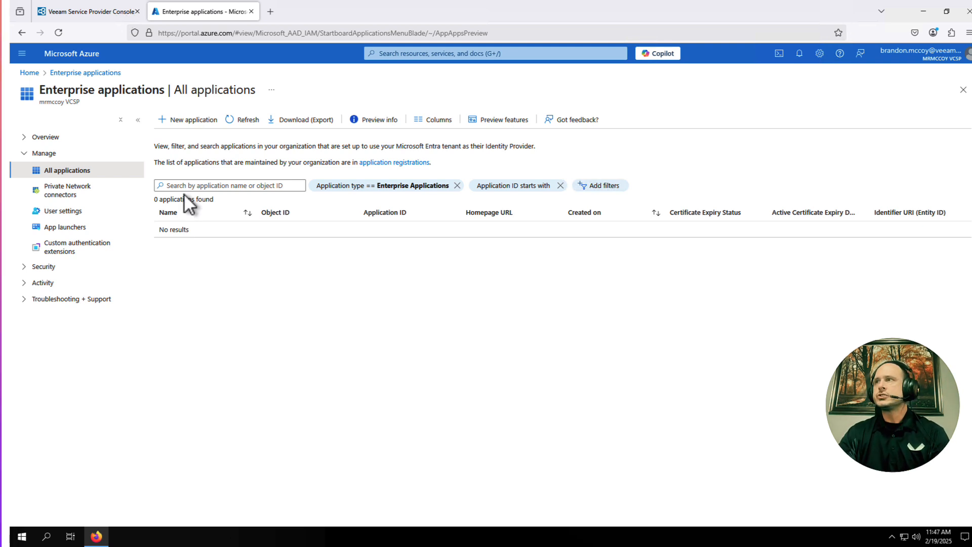
left_click(201, 121)
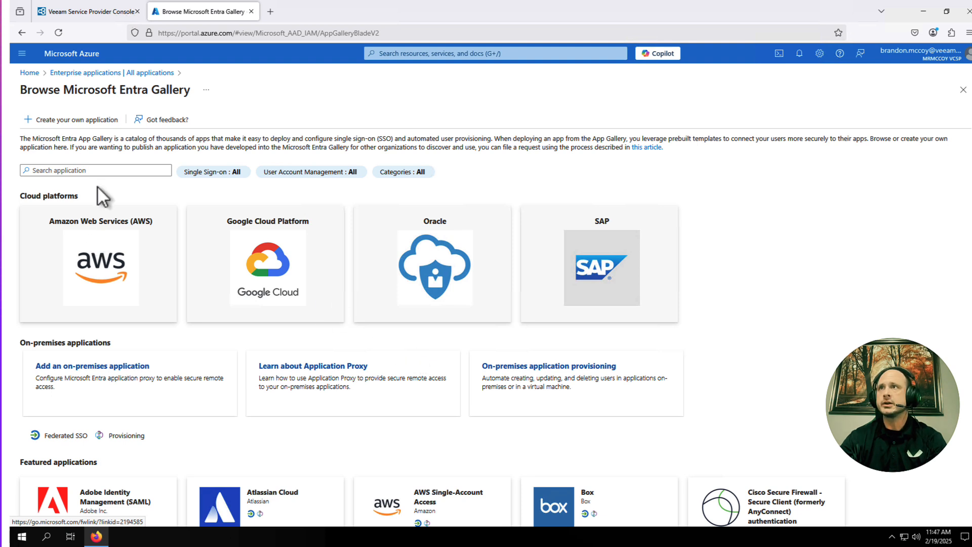
left_click(100, 172)
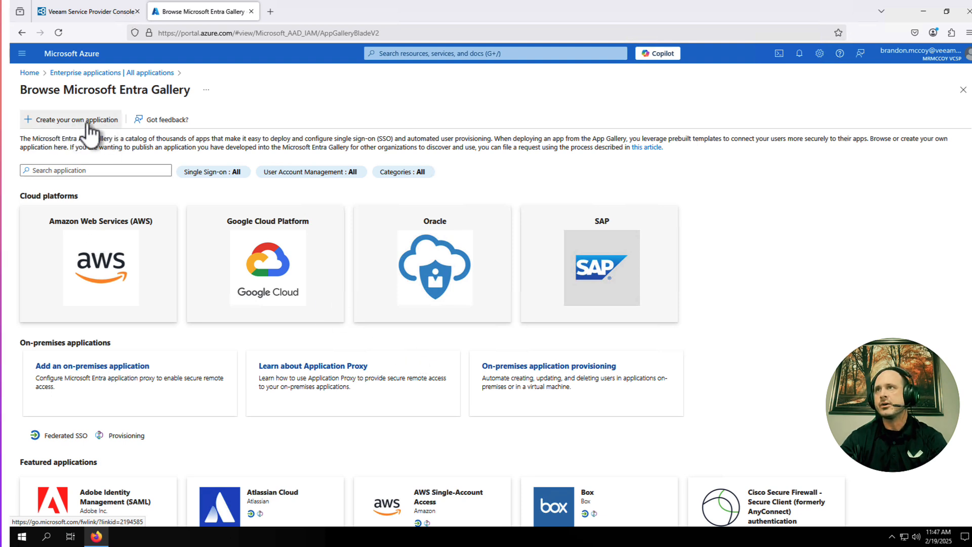
Step: Create your own non-gallery enterprise application named VSPC_app
left_click(57, 126)
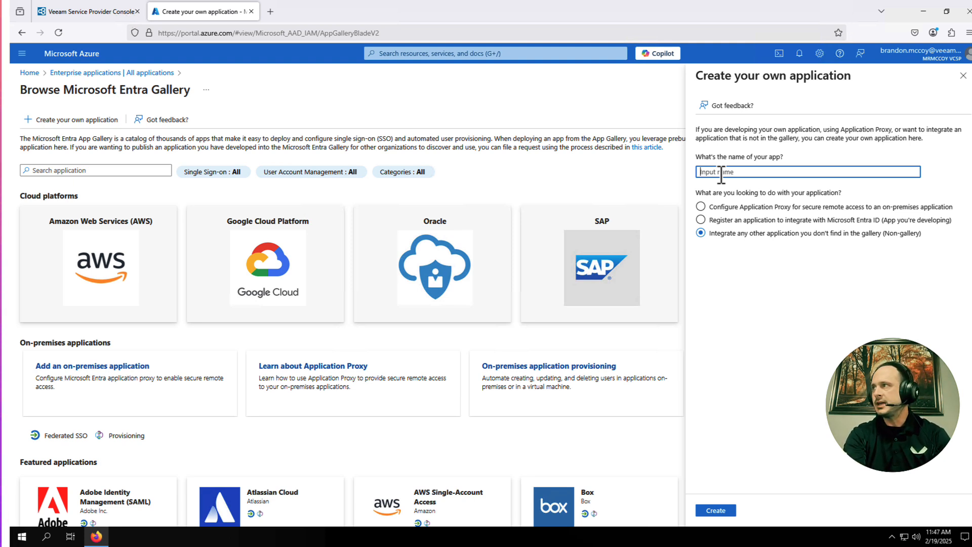
type("VSPC")
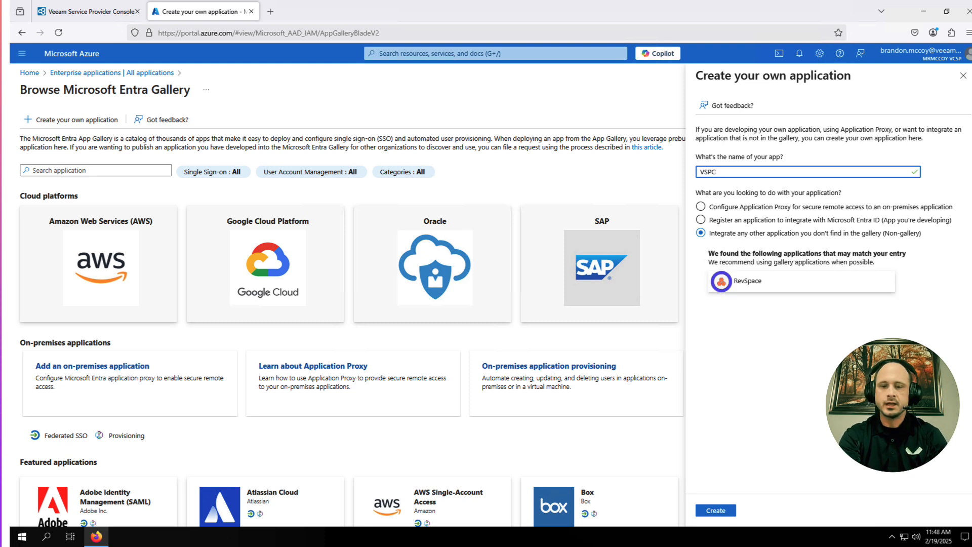
type("_app")
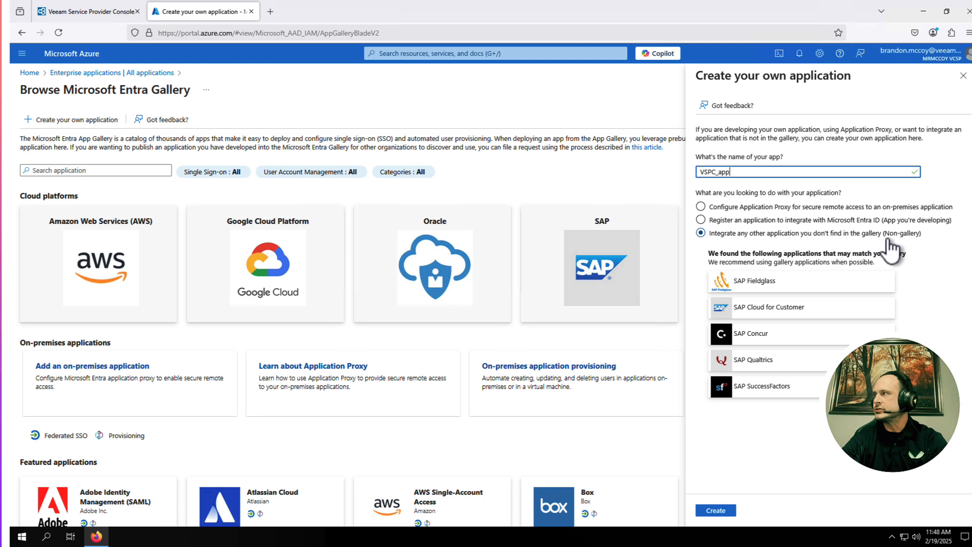
left_click(719, 512)
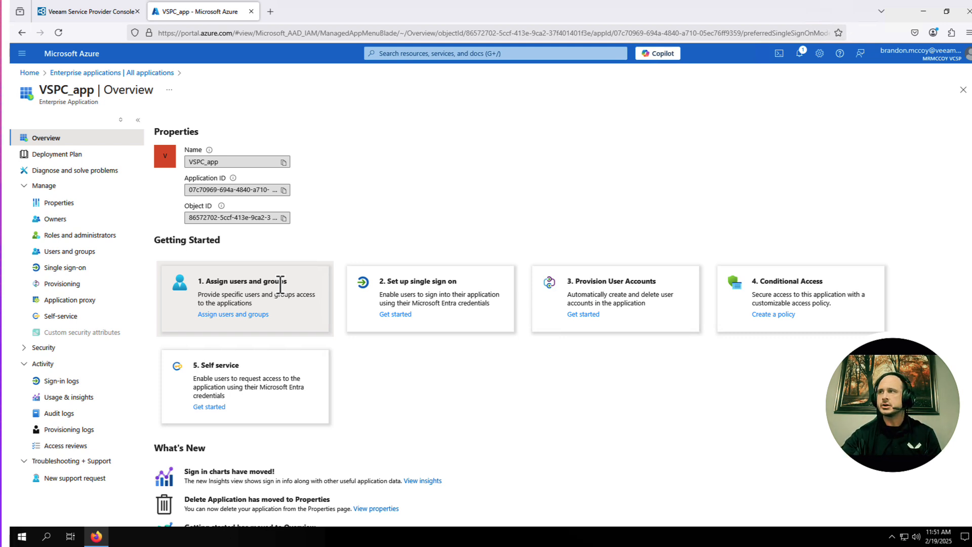
Step: Pick SAML as VSPC_app's single sign-on method and scroll down to the certificates section
left_click(401, 314)
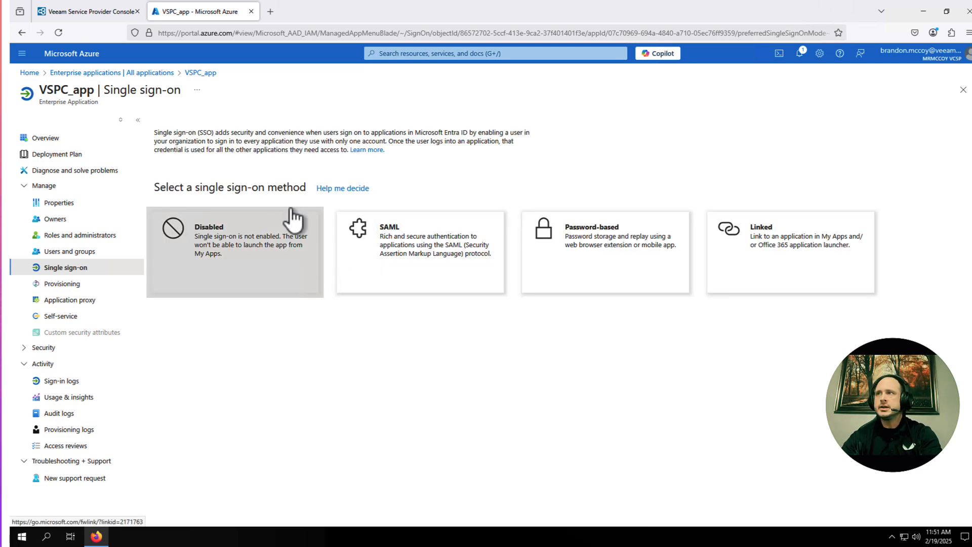
left_click(414, 238)
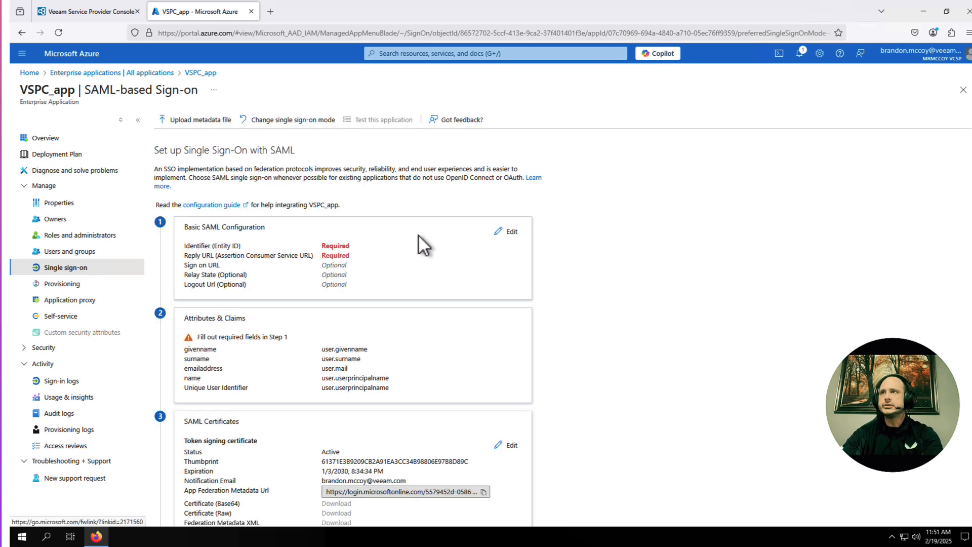
scroll(418, 235, "down", 1)
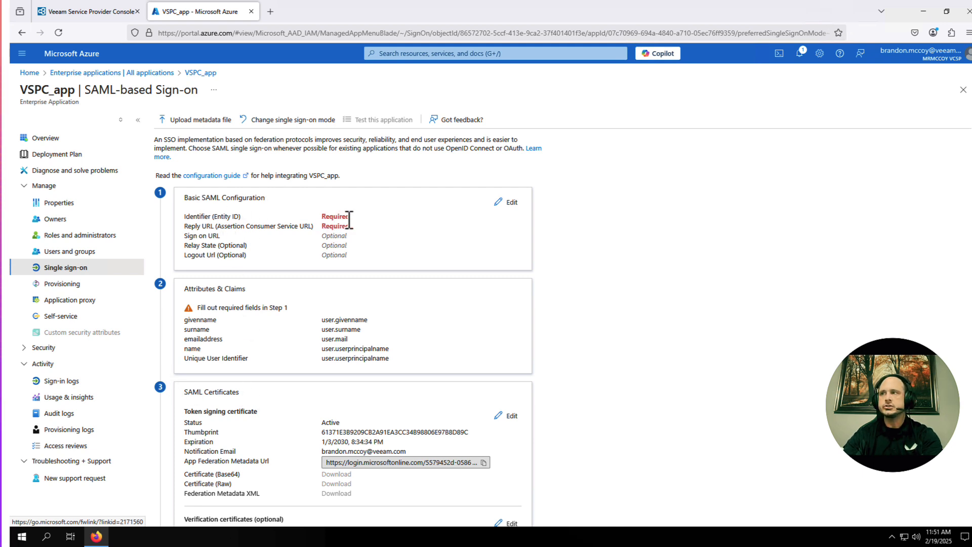
scroll(350, 219, "down", 5)
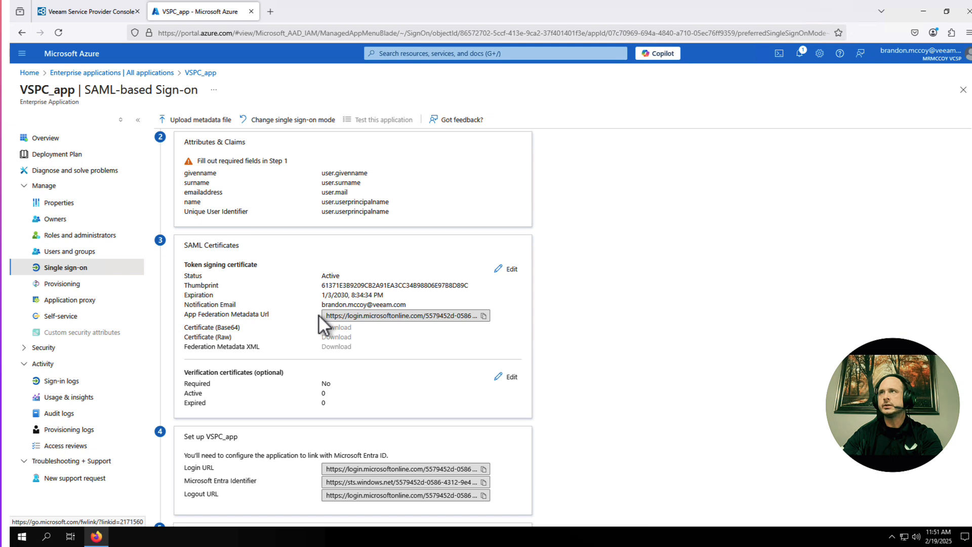
Step: In the New Custom Provider wizard, enter Client ID VSPC_app and display name EntraID
left_click(74, 11)
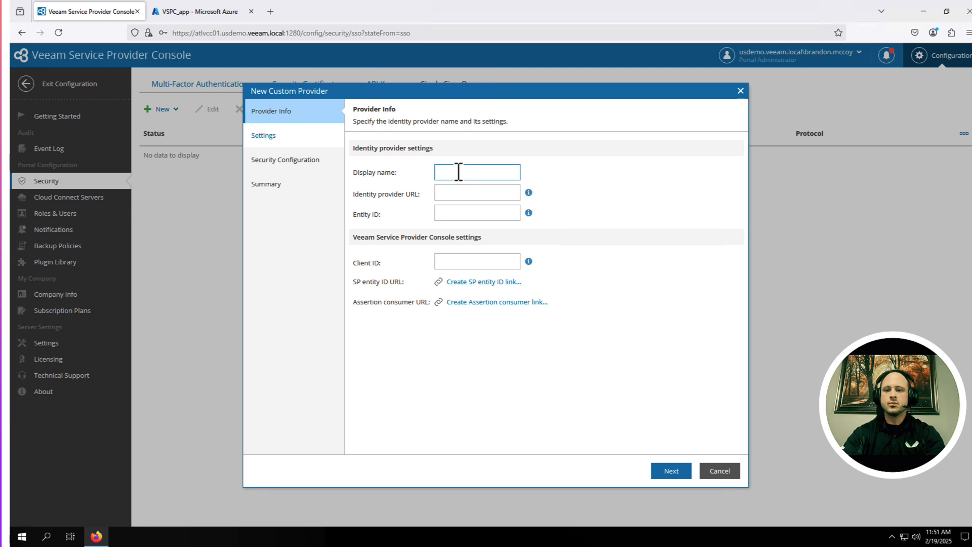
type("VSPC")
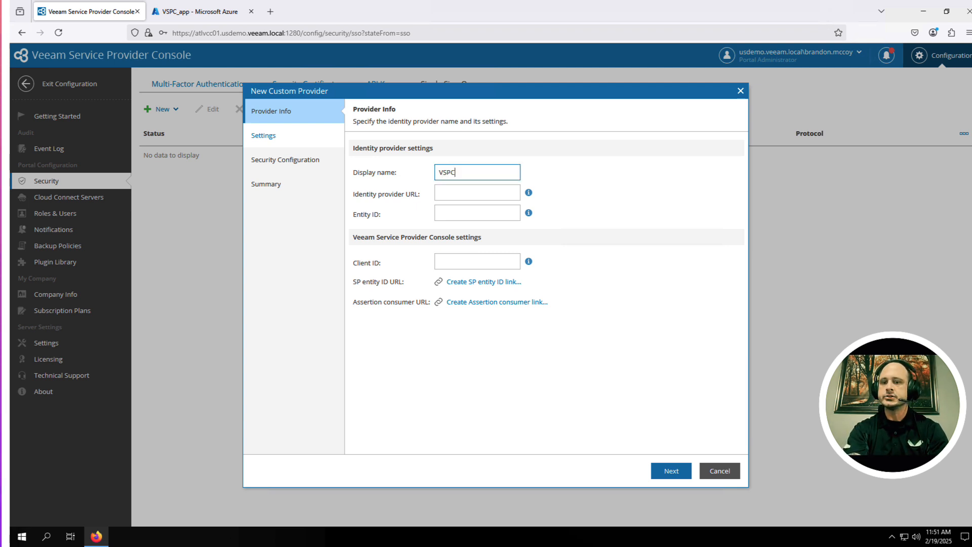
type("_")
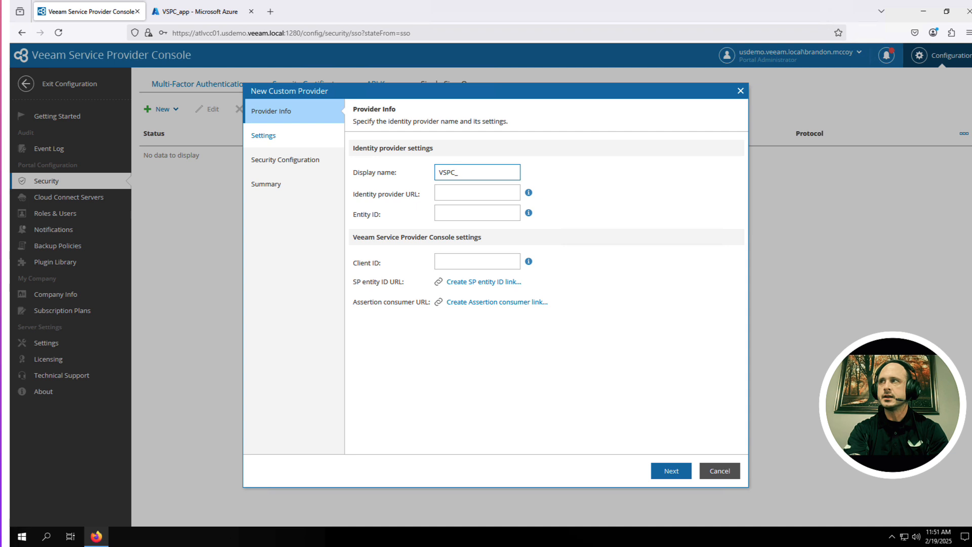
type("APP")
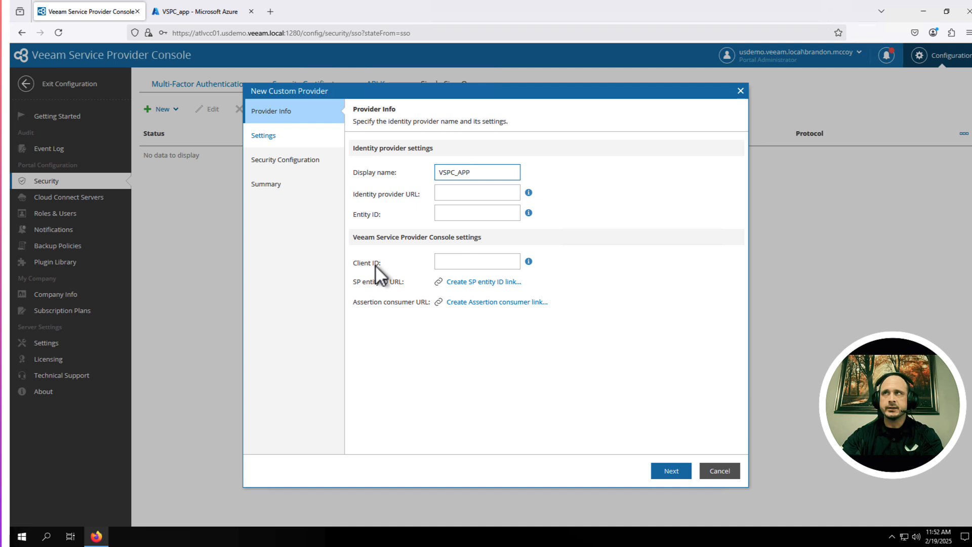
left_click(213, 13)
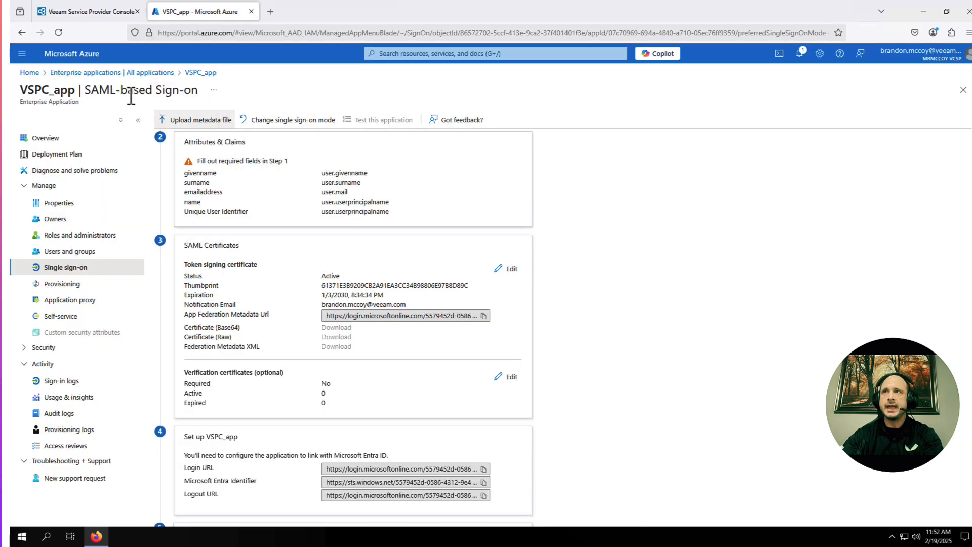
left_click(83, 13)
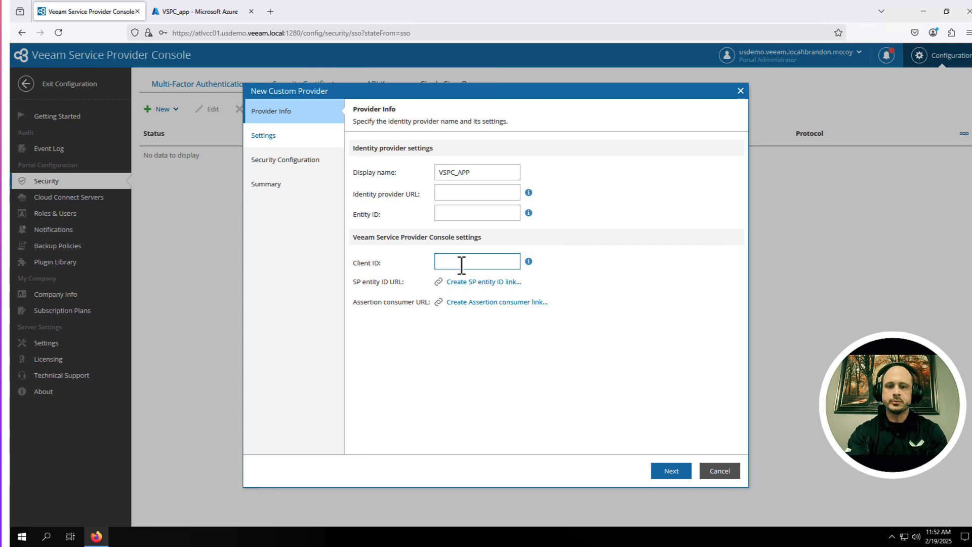
type("VSPC")
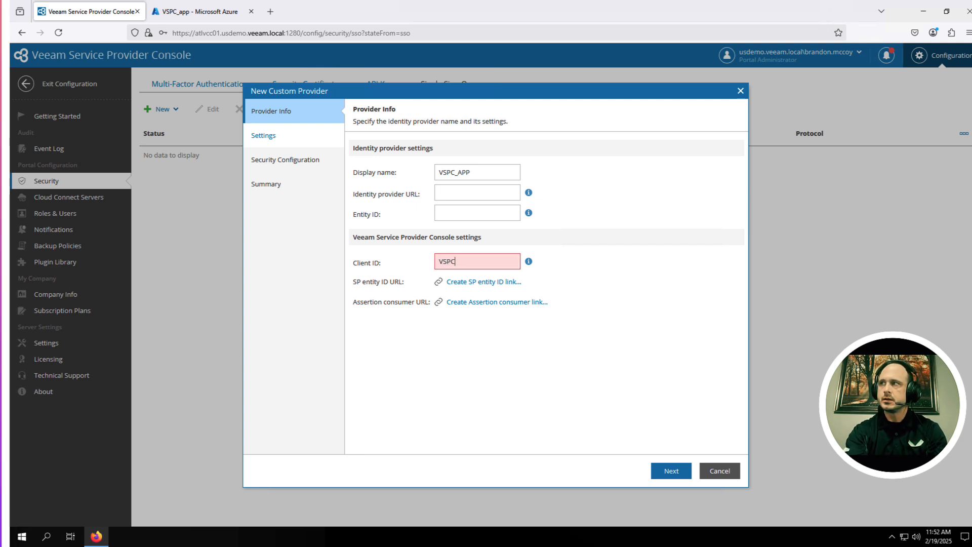
type("_A")
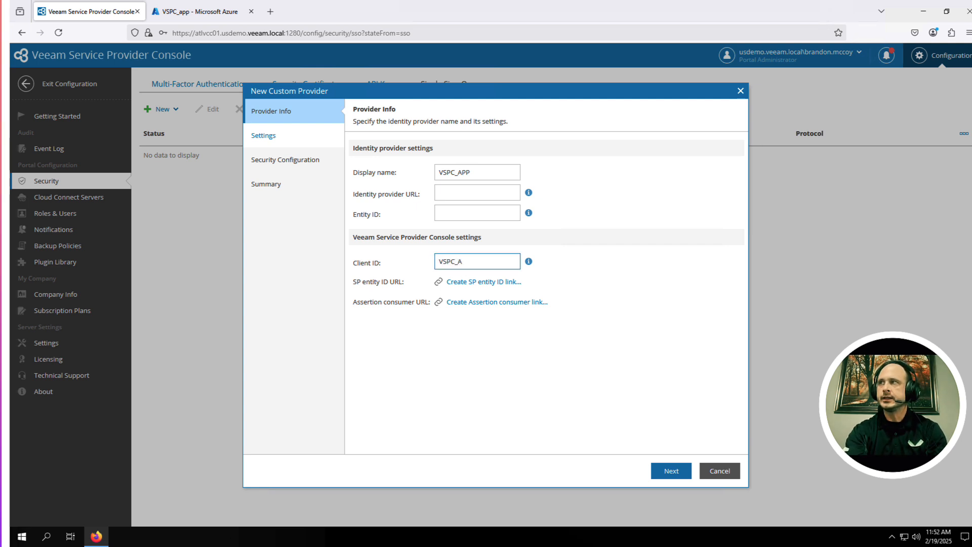
key("BackSpace")
key("BackSpace")
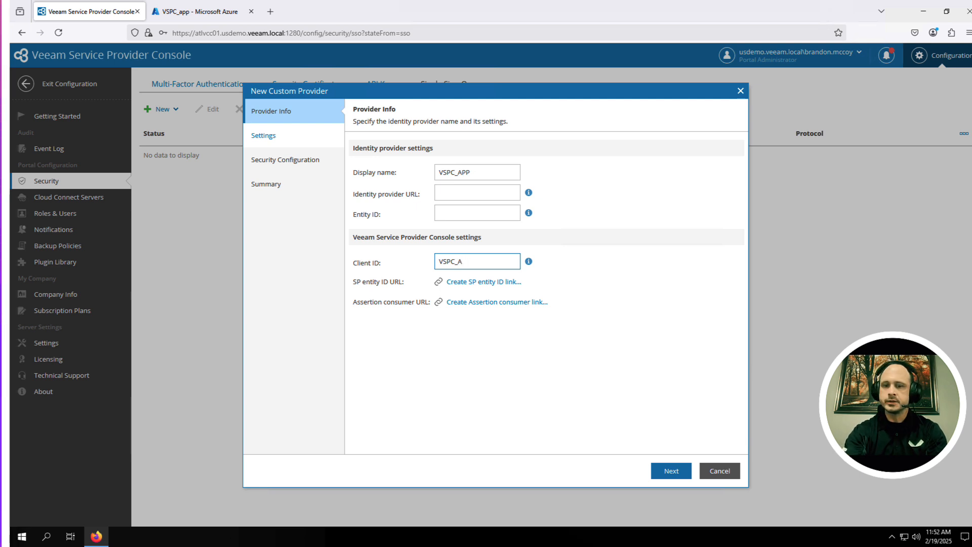
key("BackSpace")
type("app")
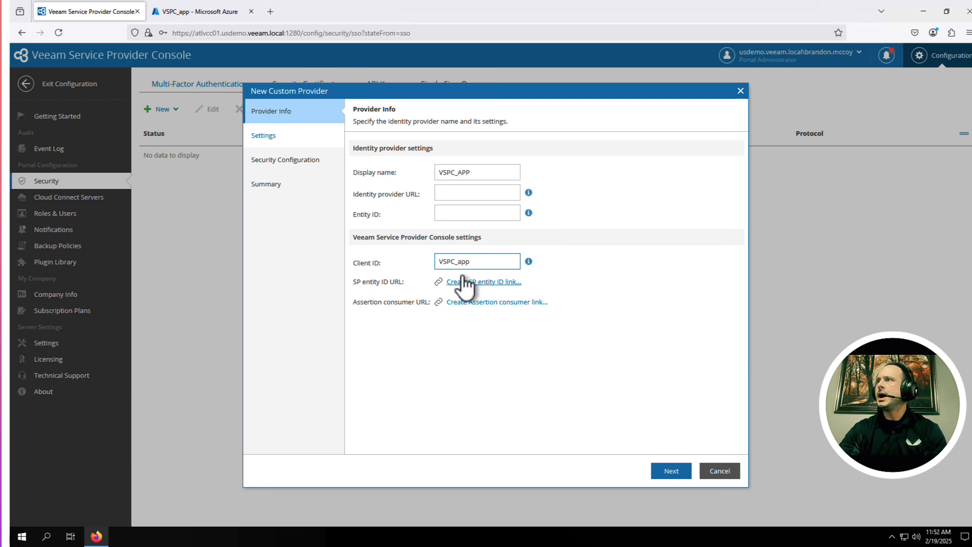
left_click_drag(486, 173, 418, 173)
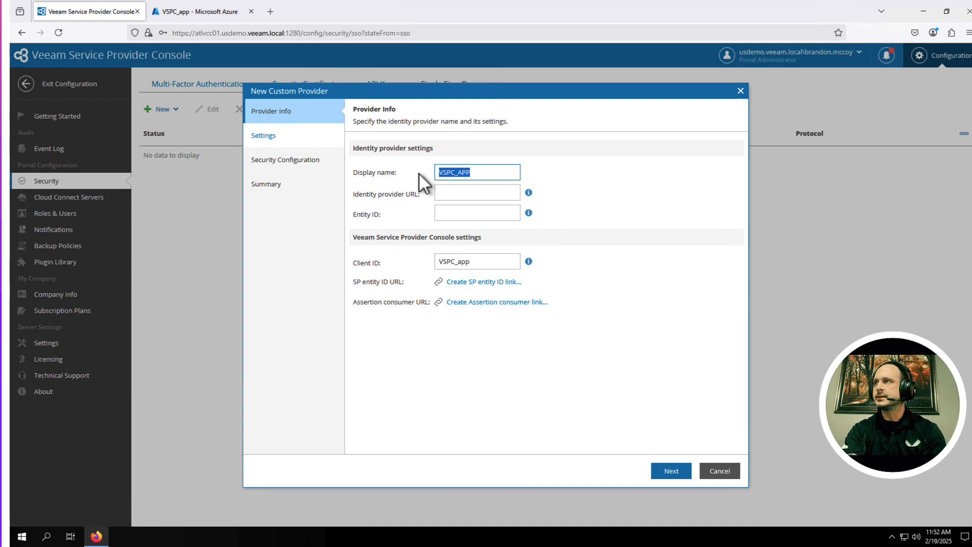
type("EntraID")
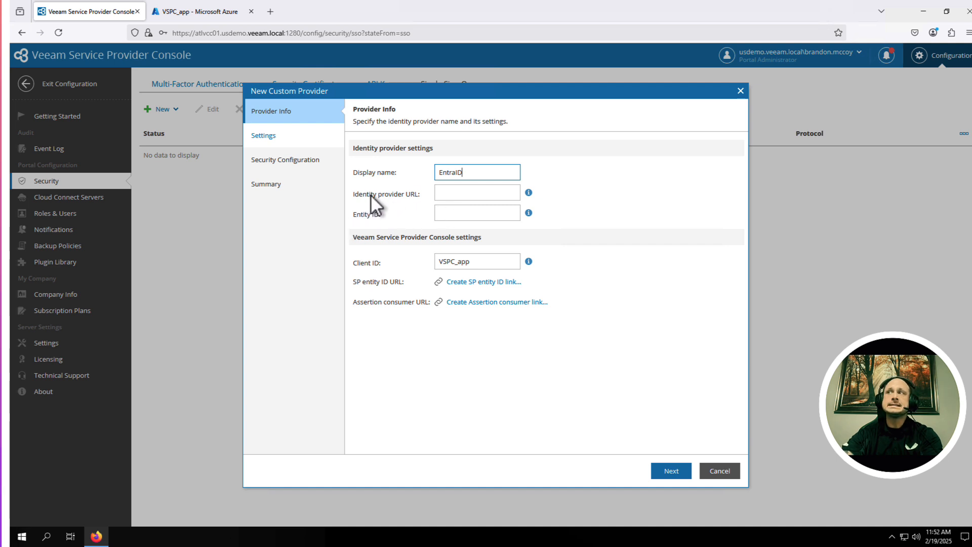
Step: Scroll VSPC_app's SAML sign-on page to the SAML Certificates and App Federation Metadata Url
left_click(185, 15)
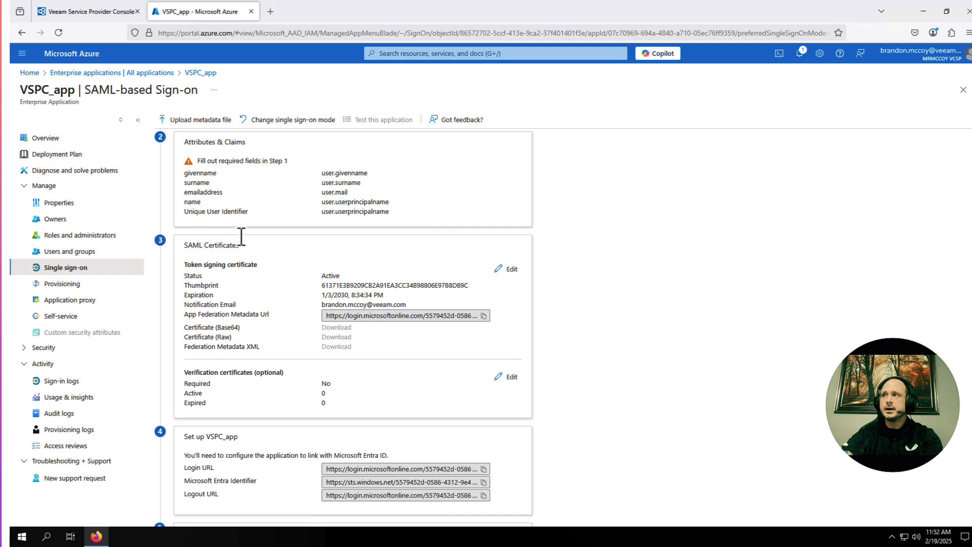
scroll(257, 276, "down", 2)
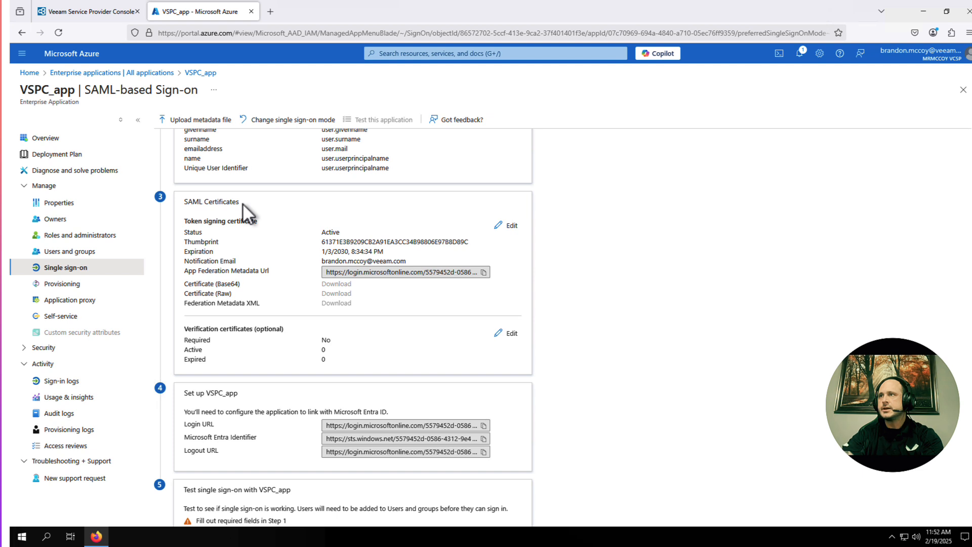
scroll(242, 202, "down", 1)
left_click_drag(187, 271, 271, 274)
left_click(272, 274)
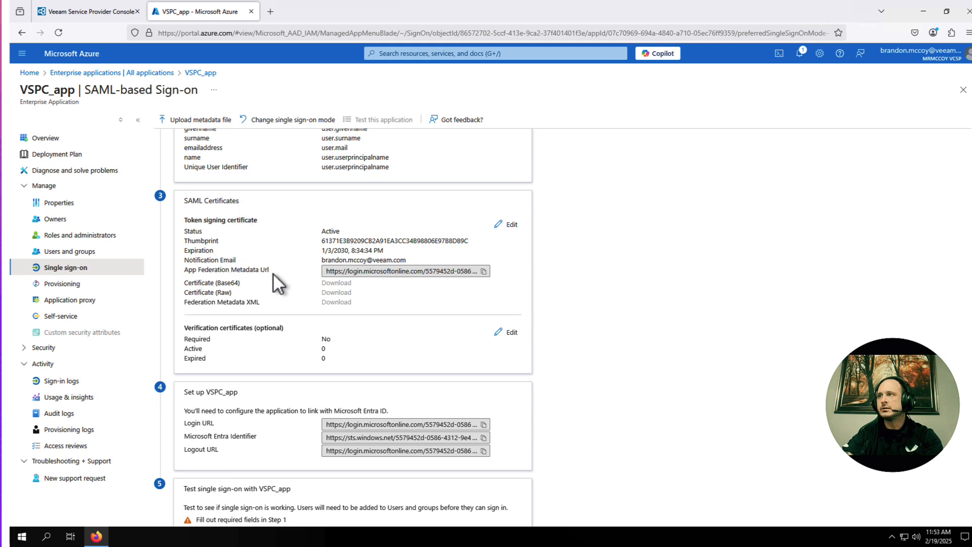
Step: Paste Azure's App Federation Metadata Url into Veeam's Identity provider URL field
left_click(484, 273)
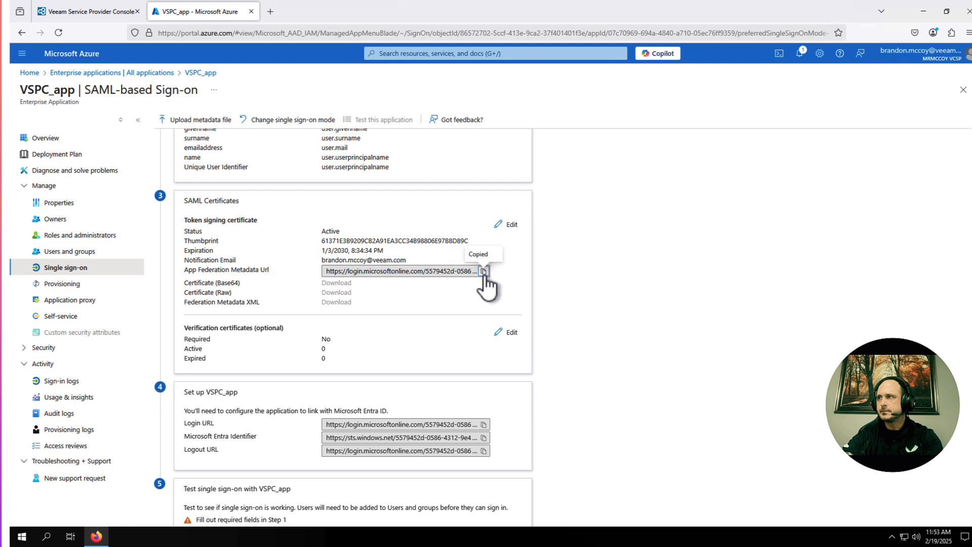
left_click(97, 11)
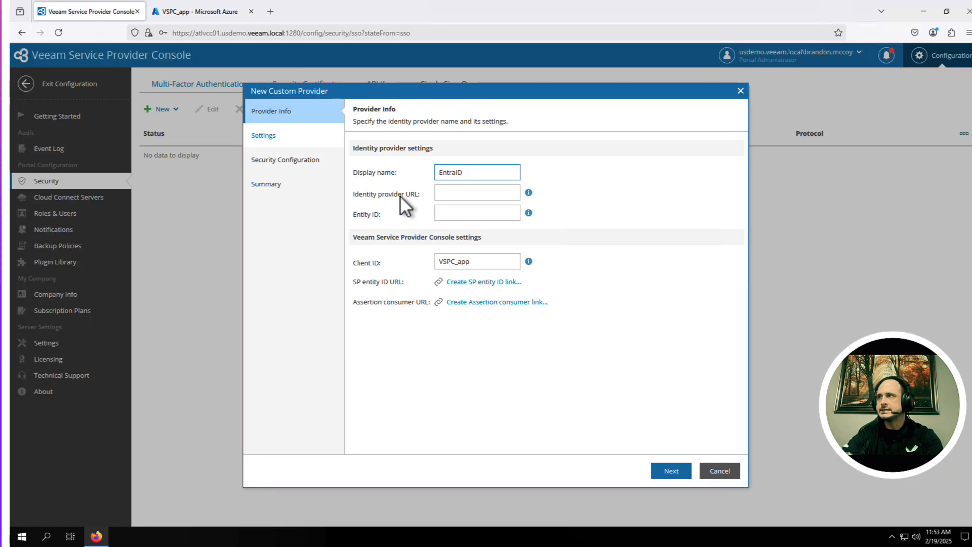
left_click(445, 194)
right_click(445, 196)
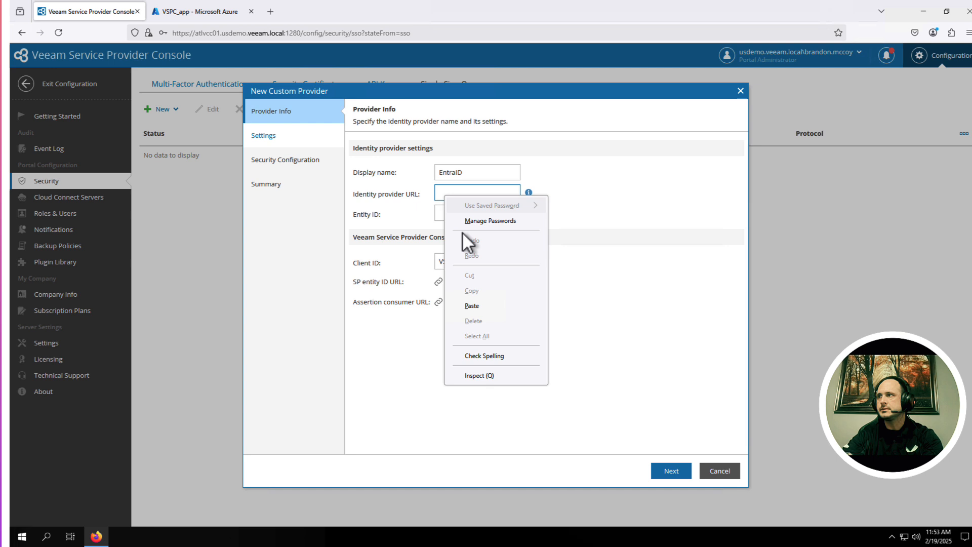
left_click(473, 308)
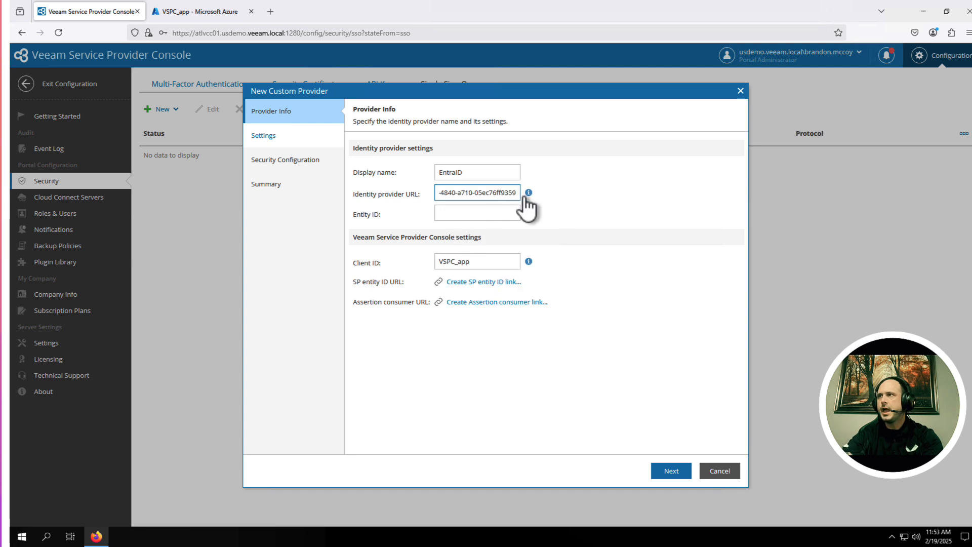
Step: Copy the Microsoft Entra Identifier from Azure into Veeam's Entity ID field
left_click(455, 214)
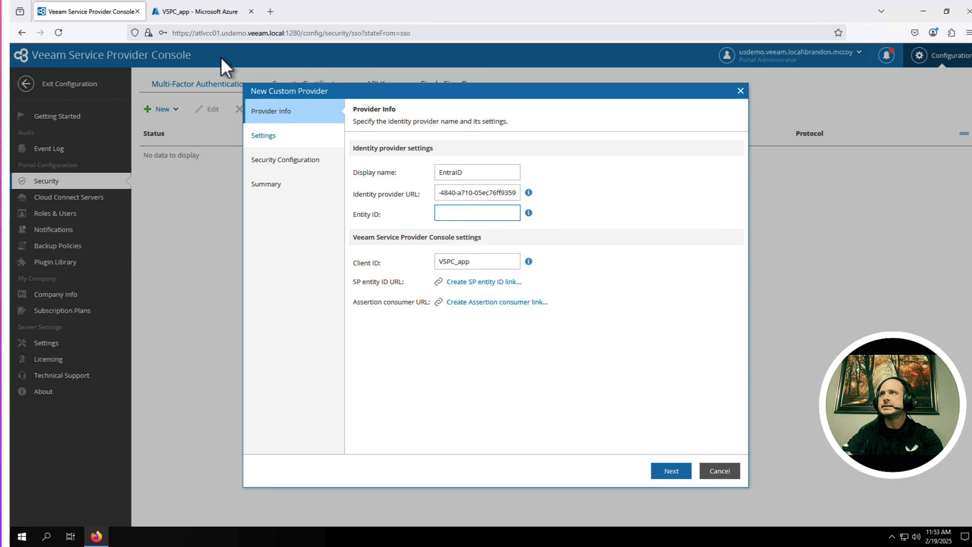
left_click(181, 13)
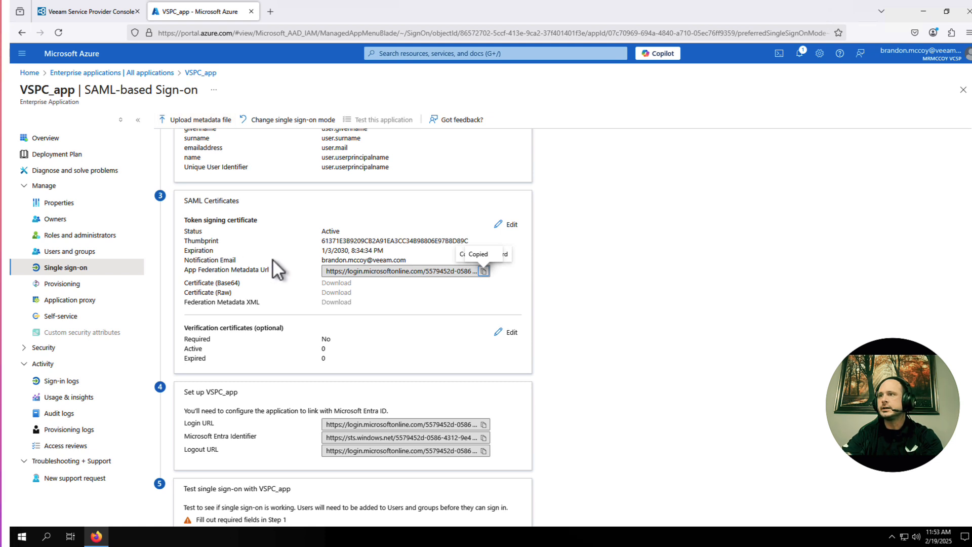
scroll(273, 260, "down", 2)
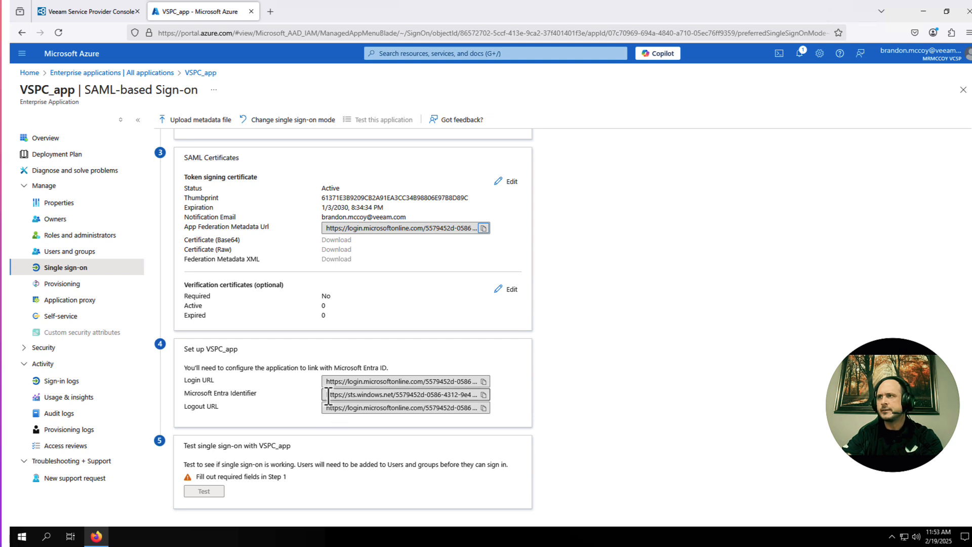
left_click(483, 394)
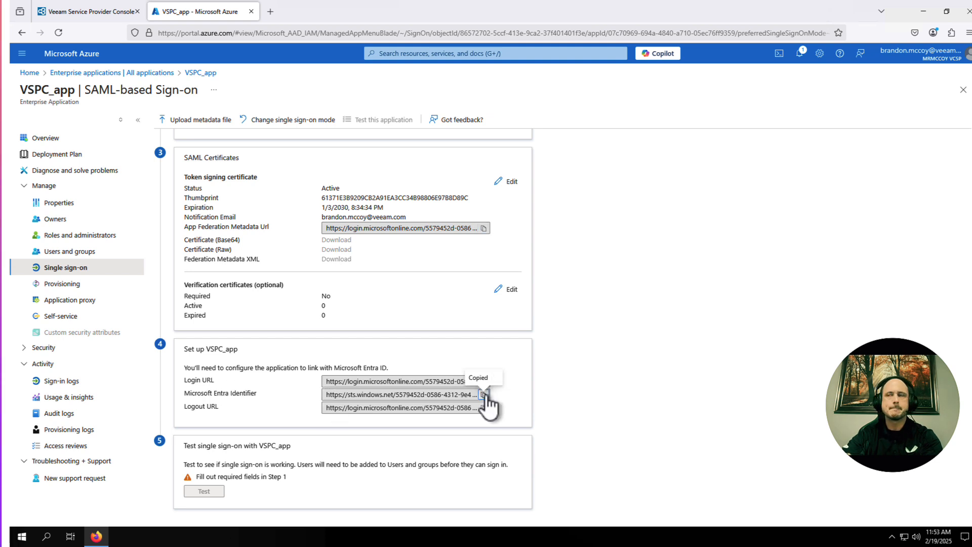
left_click(86, 14)
right_click(468, 213)
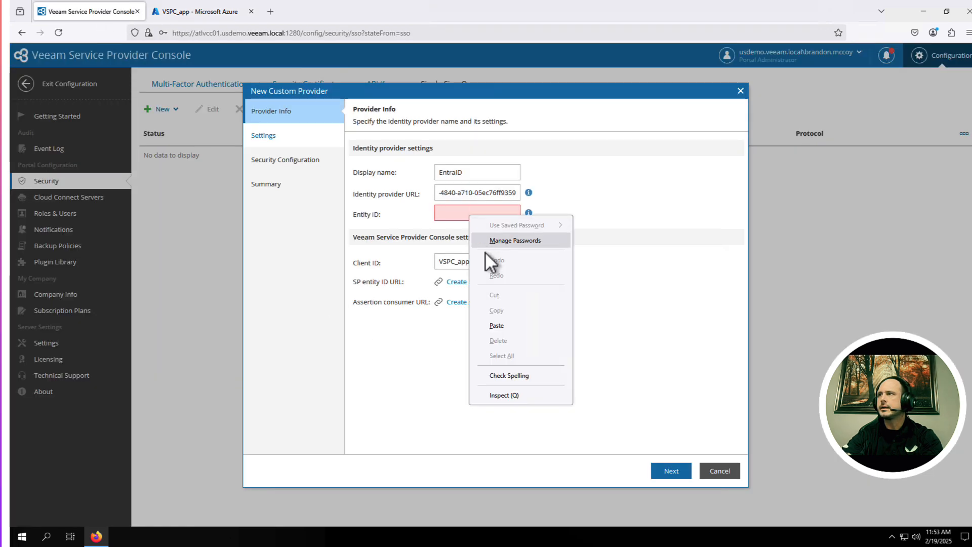
left_click(487, 325)
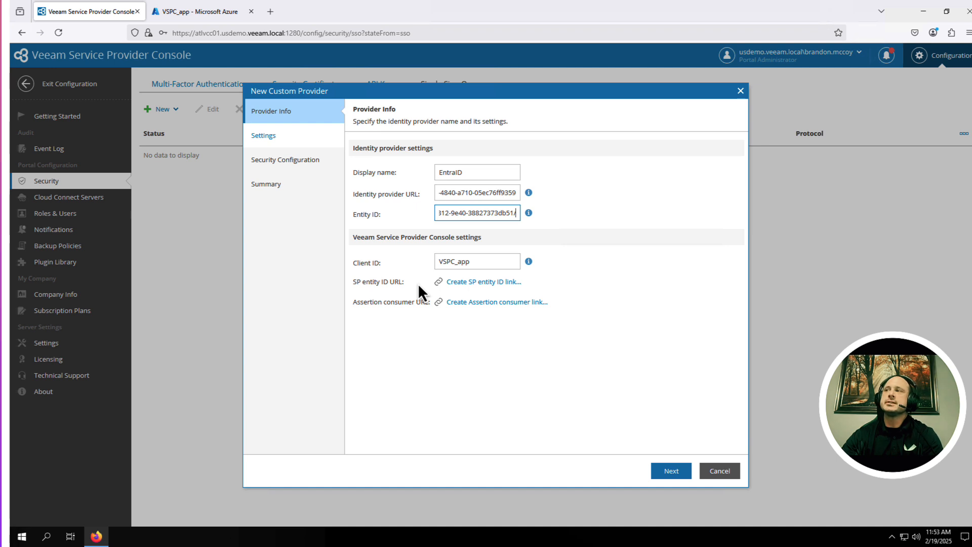
Step: Generate the SP entity ID and assertion consumer URLs, and copy the SP entity ID
left_click(469, 284)
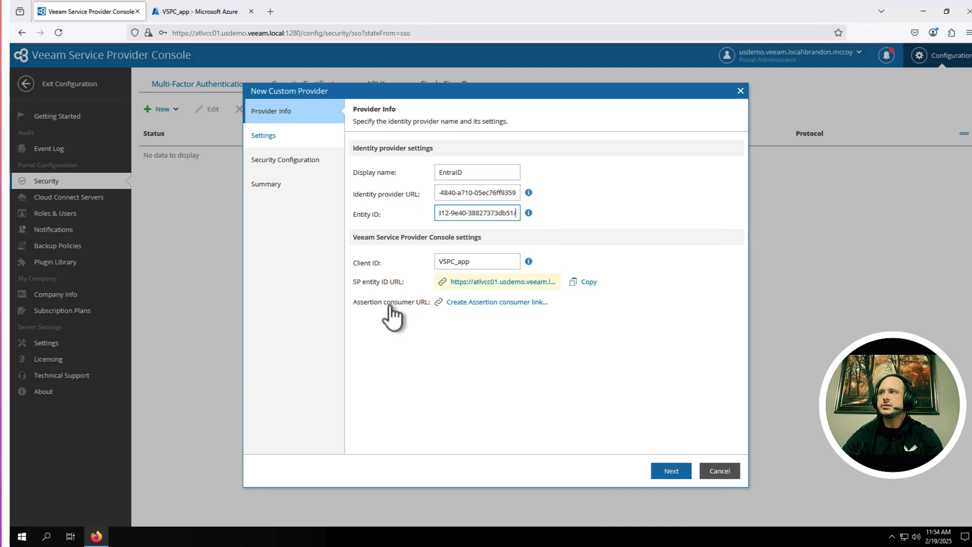
left_click(465, 303)
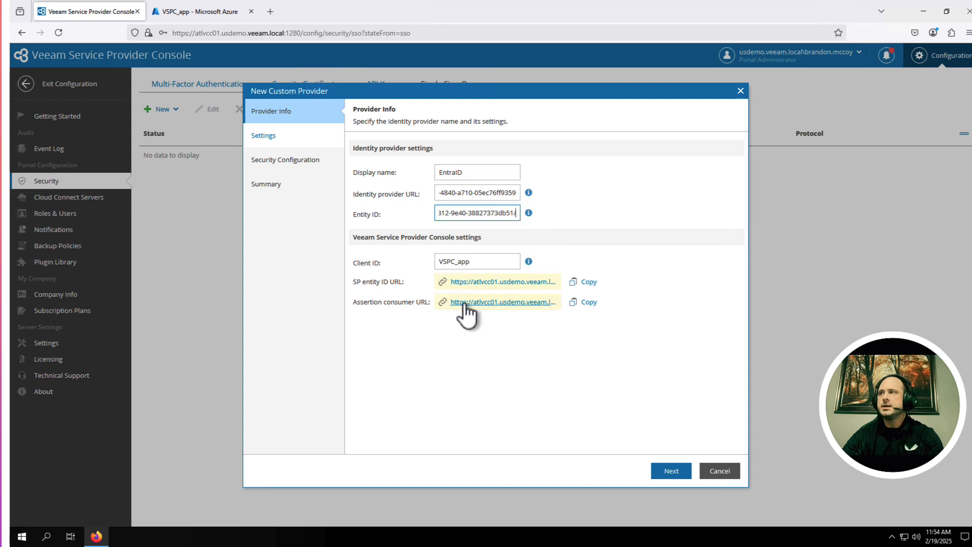
left_click(589, 282)
left_click(201, 12)
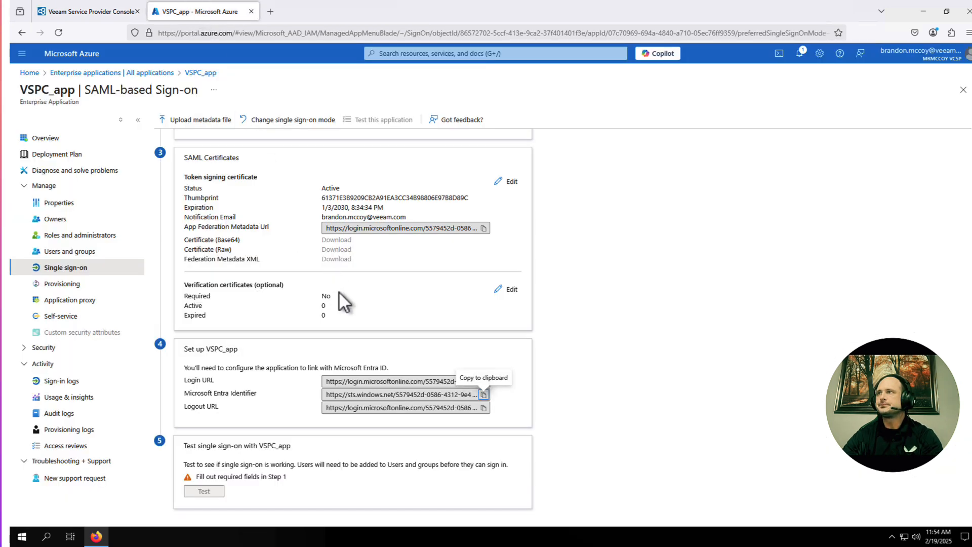
Step: Add Veeam's SP entity ID URL as an Identifier in Basic SAML Configuration
scroll(338, 290, "up", 4)
scroll(338, 291, "up", 2)
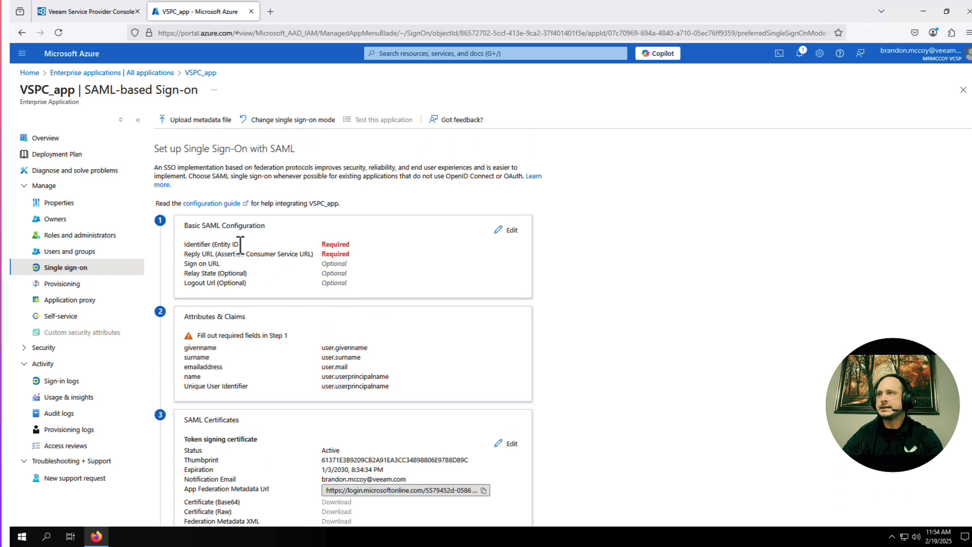
left_click(510, 230)
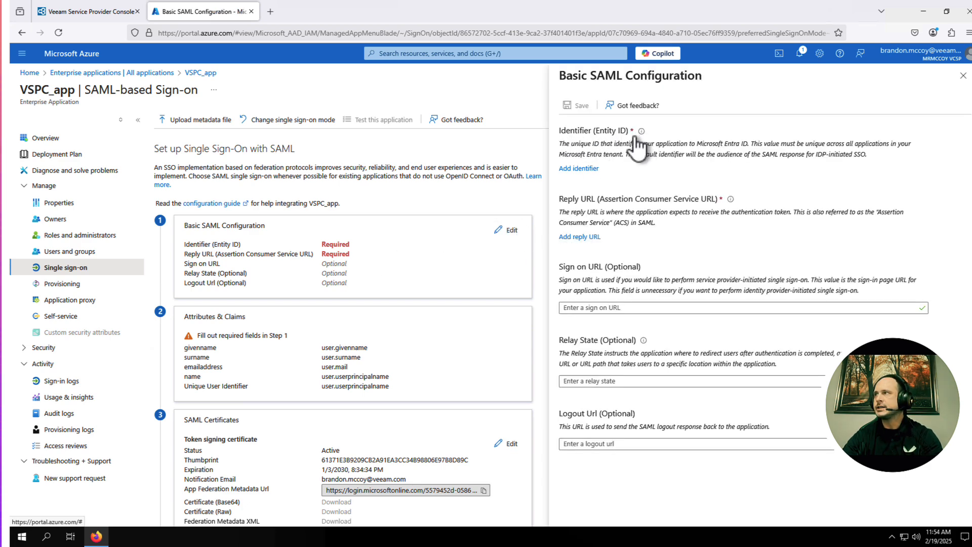
left_click(572, 168)
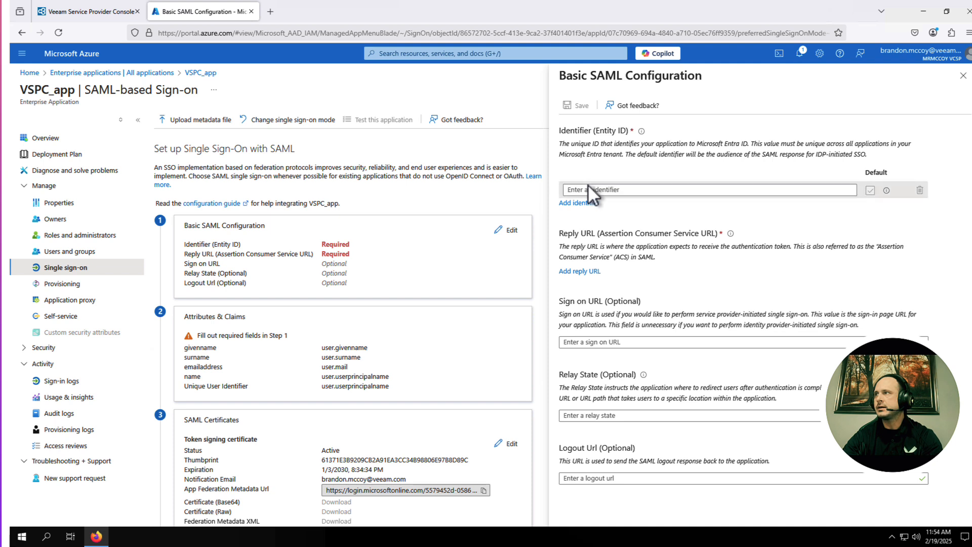
left_click(585, 187)
right_click(584, 187)
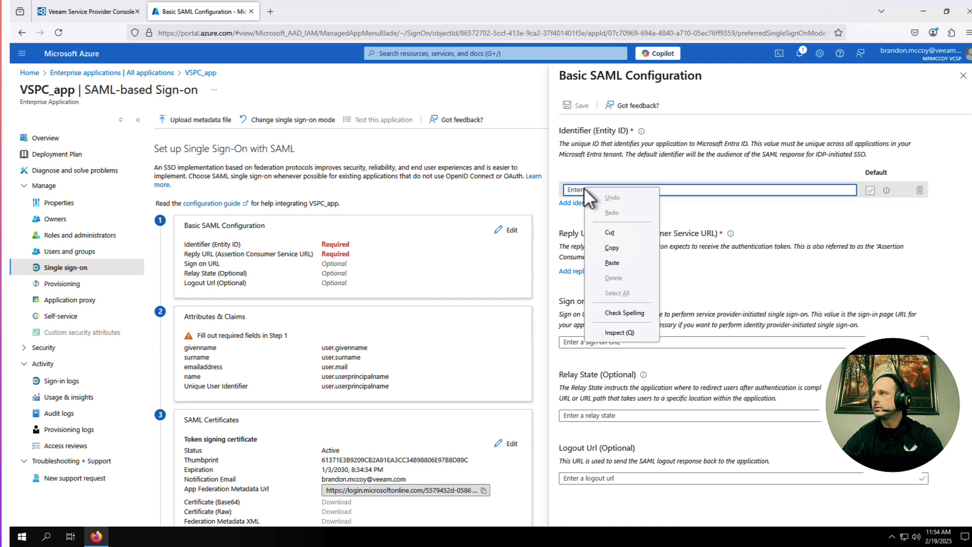
left_click(611, 263)
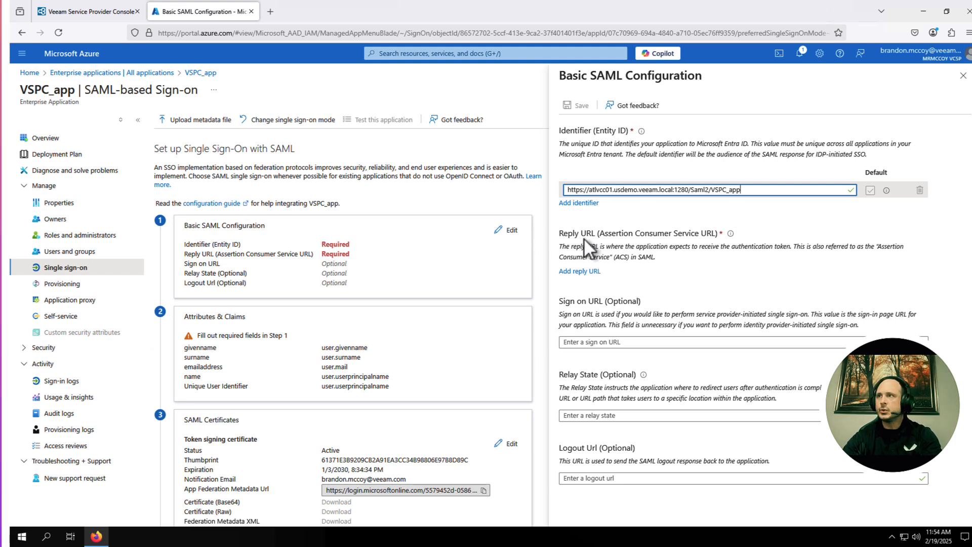
Step: Add Veeam's assertion consumer URL as the Reply URL
left_click(589, 270)
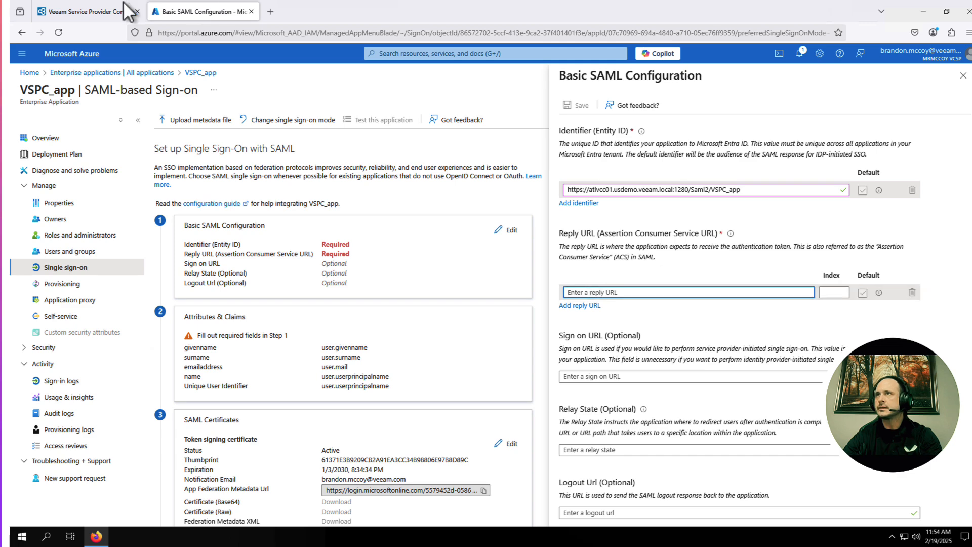
left_click(90, 15)
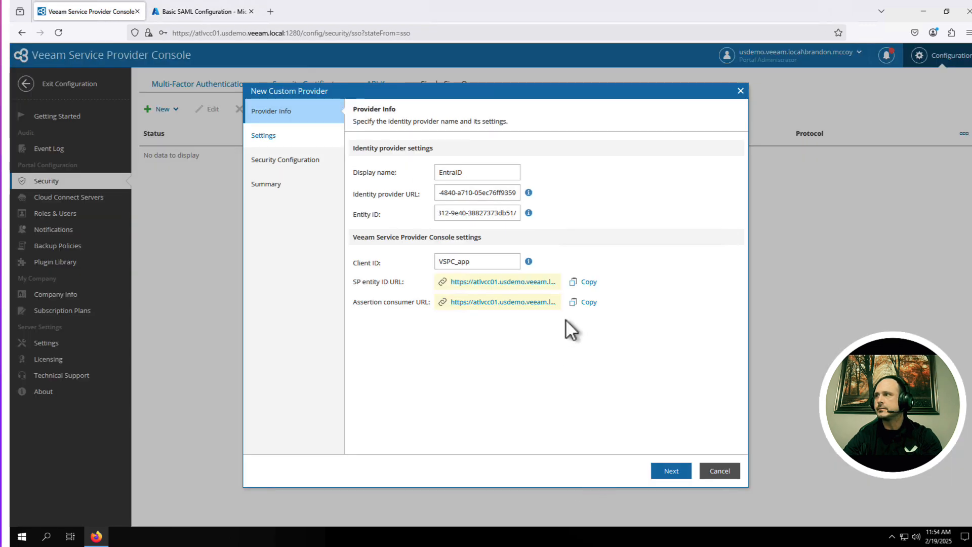
left_click(587, 304)
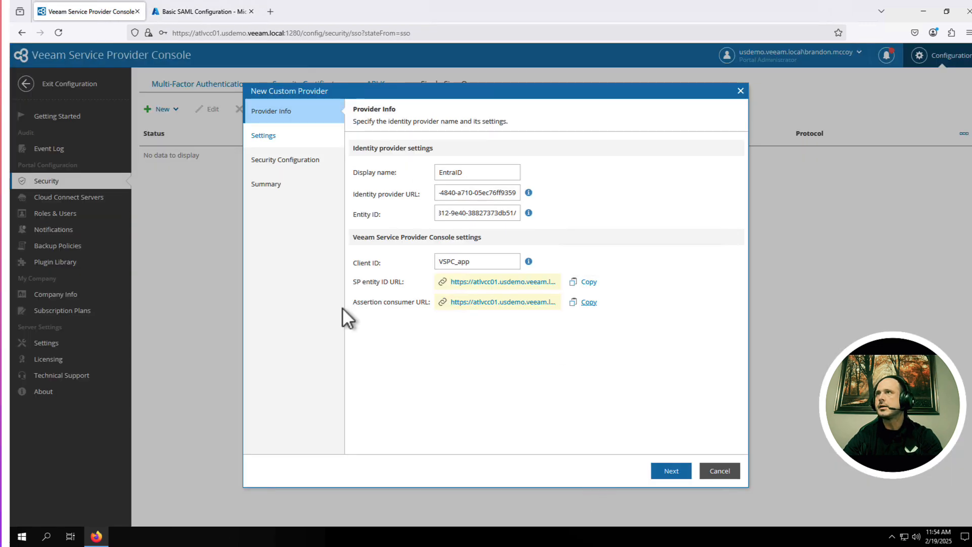
left_click(195, 11)
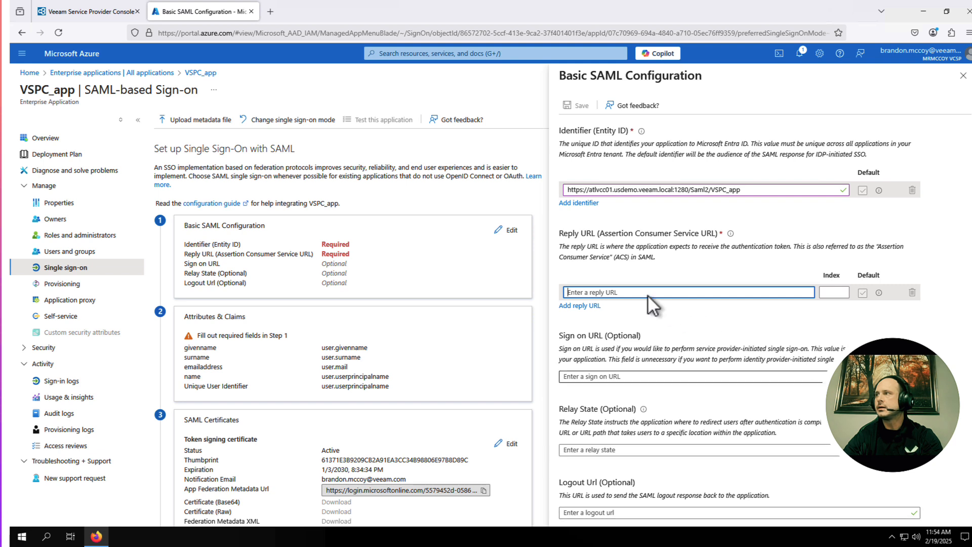
left_click(619, 292)
key("ctrl+v")
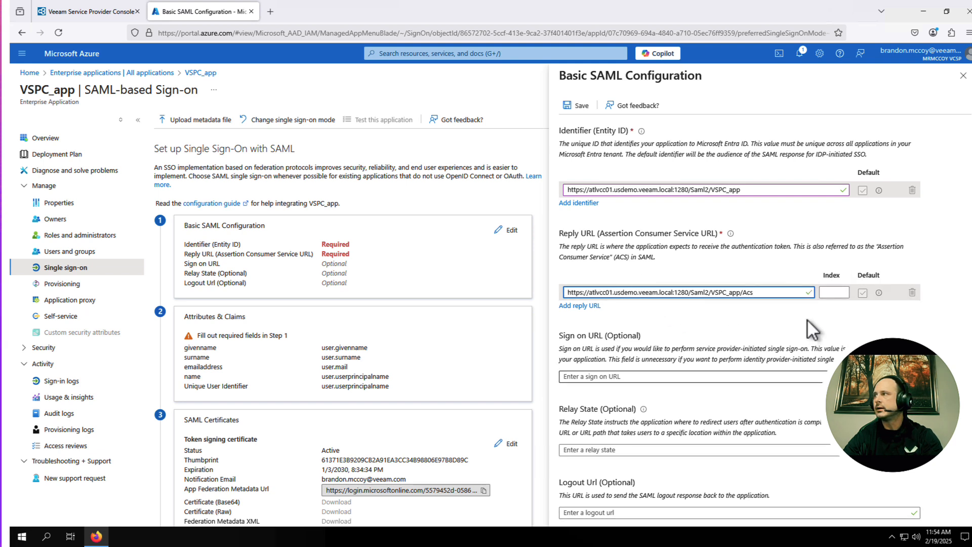
left_click(794, 315)
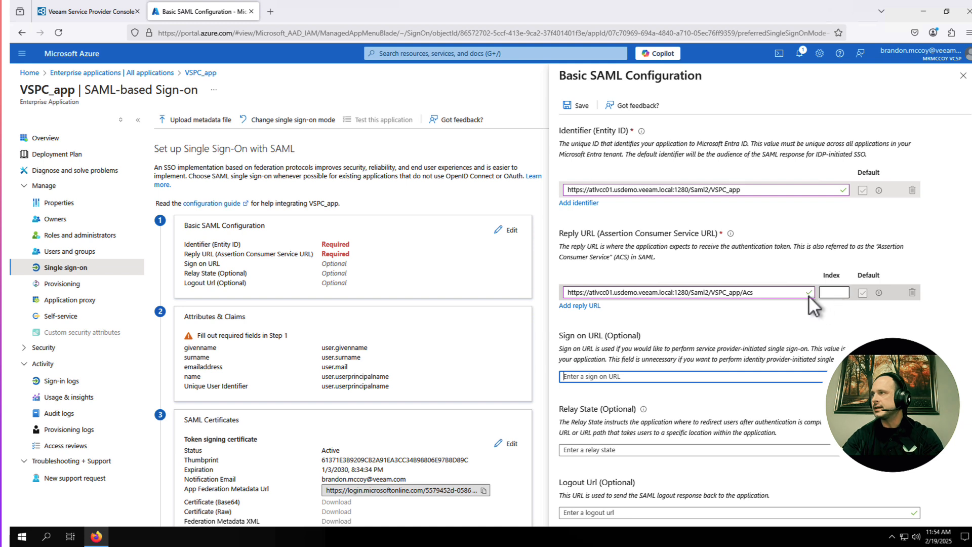
Step: Save the Basic SAML Configuration and go back to the Veeam provider wizard
scroll(746, 299, "down", 1)
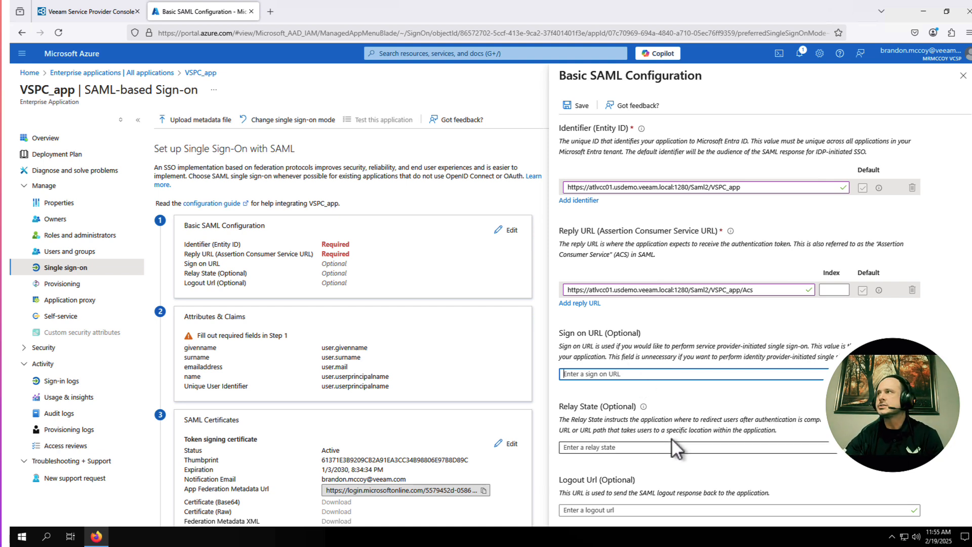
left_click(581, 106)
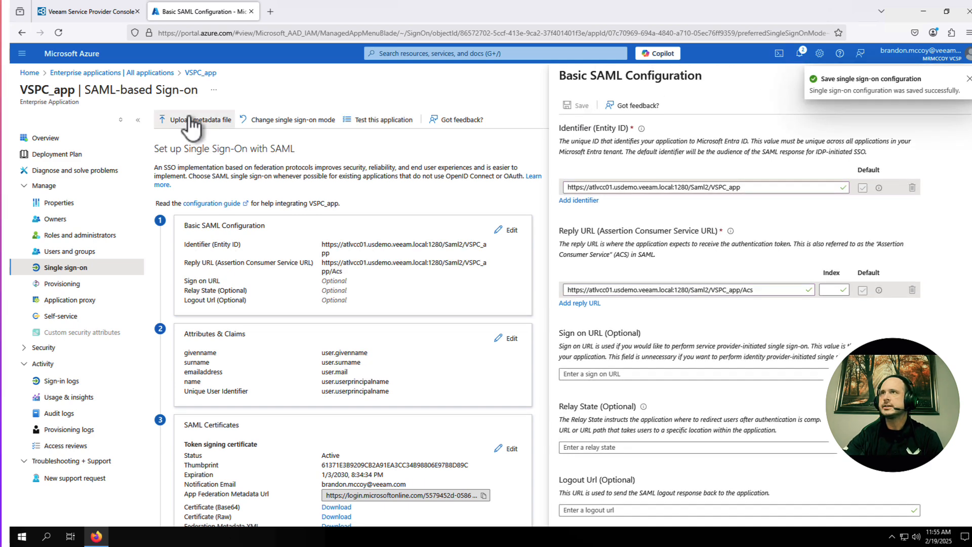
left_click(107, 10)
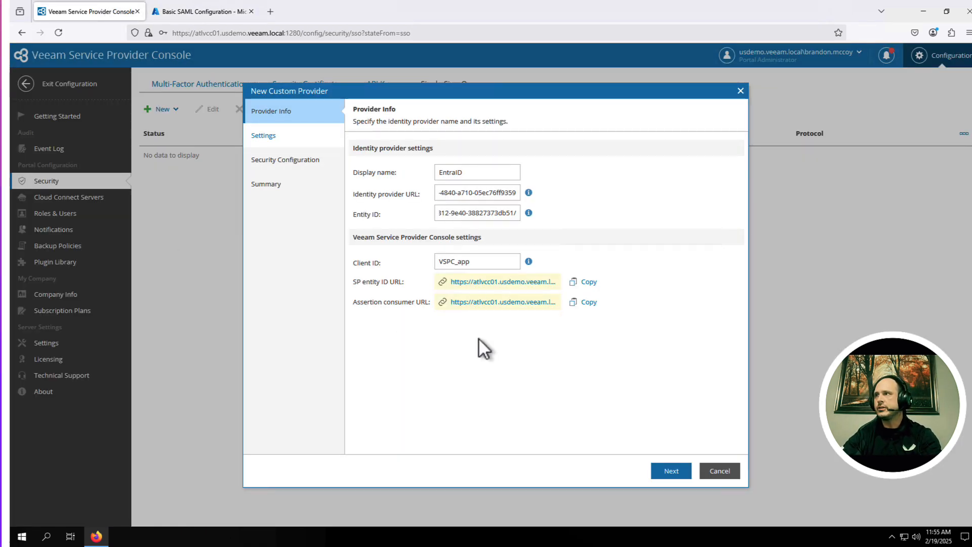
Step: On the SAML Settings step, review the signing algorithms but keep the default configuration (SHA256, Exact)
left_click(675, 474)
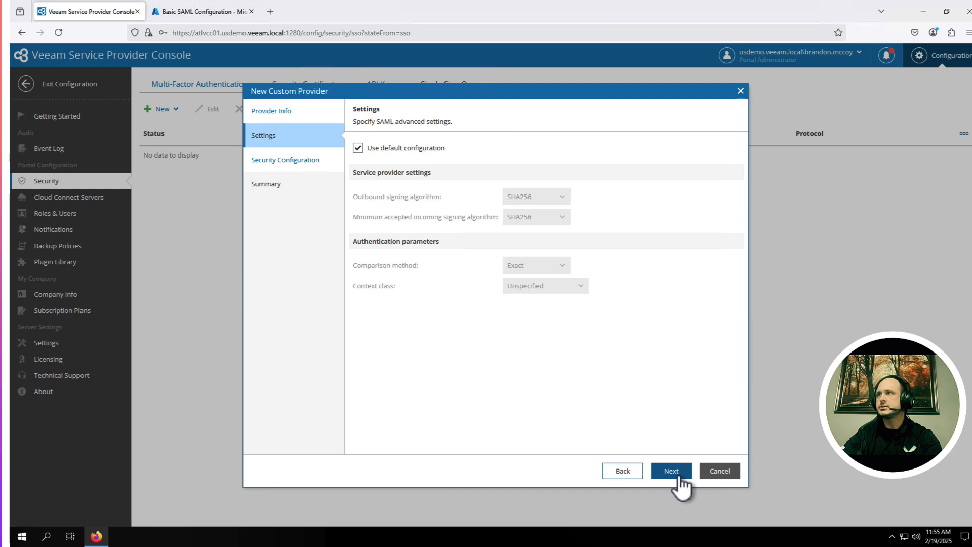
left_click(358, 148)
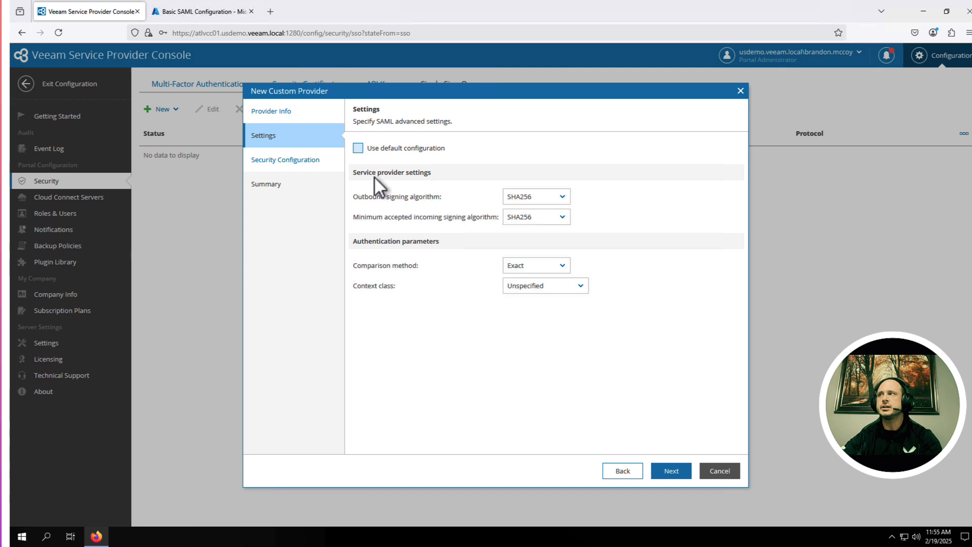
left_click(562, 199)
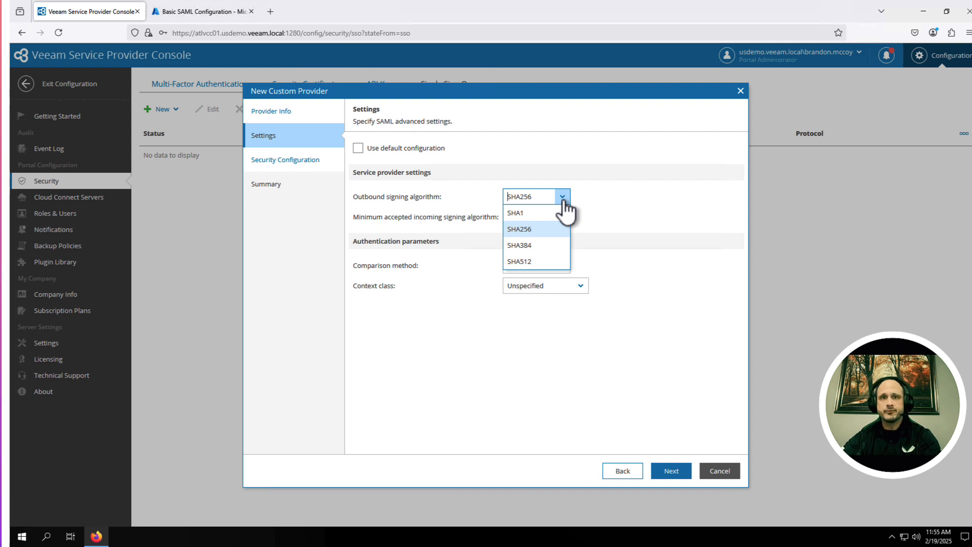
left_click(563, 199)
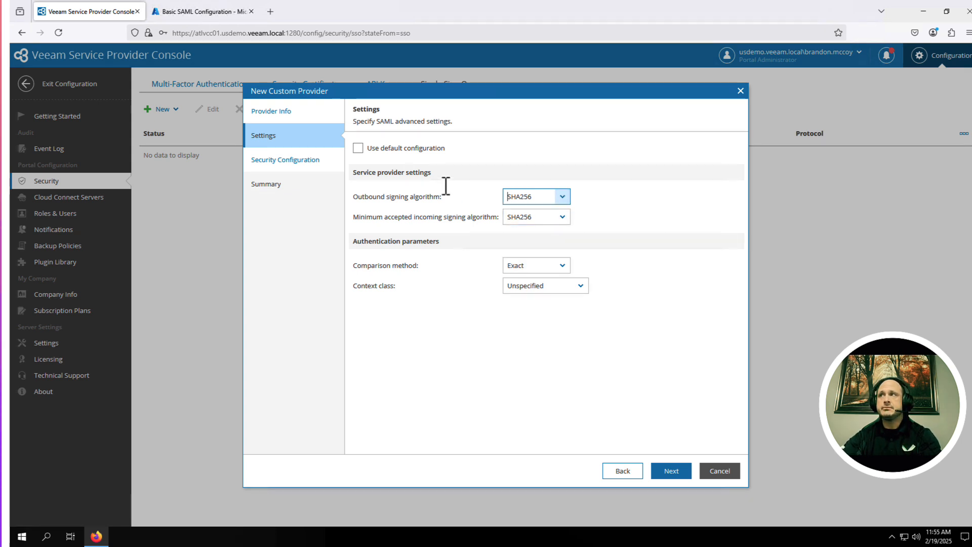
left_click(360, 150)
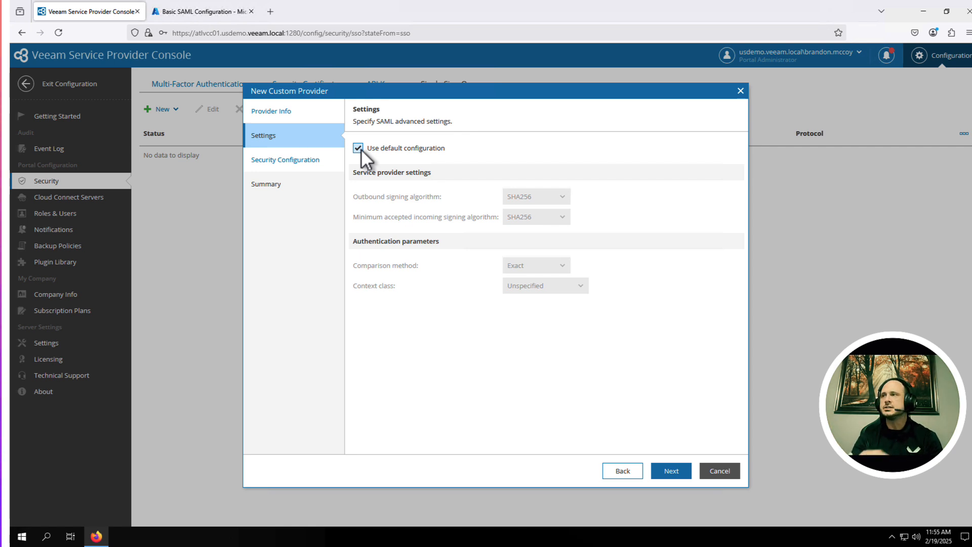
left_click(672, 474)
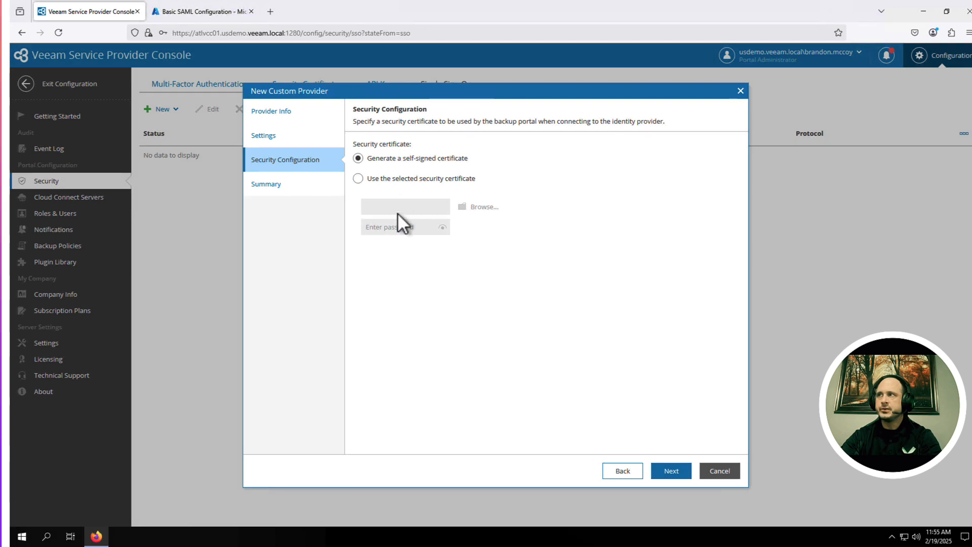
Step: Choose Generate a self-signed certificate over the selected certificate and continue to Summary
left_click(358, 179)
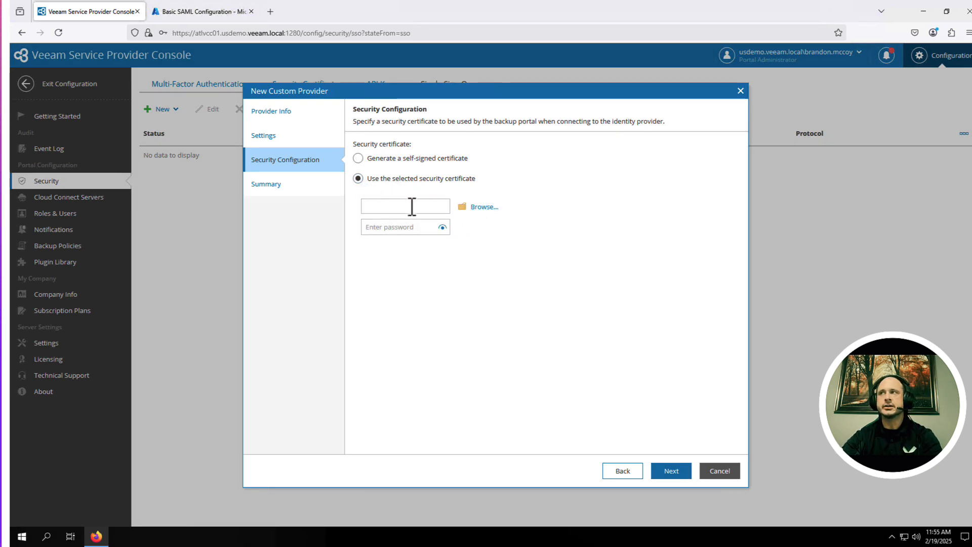
left_click(358, 158)
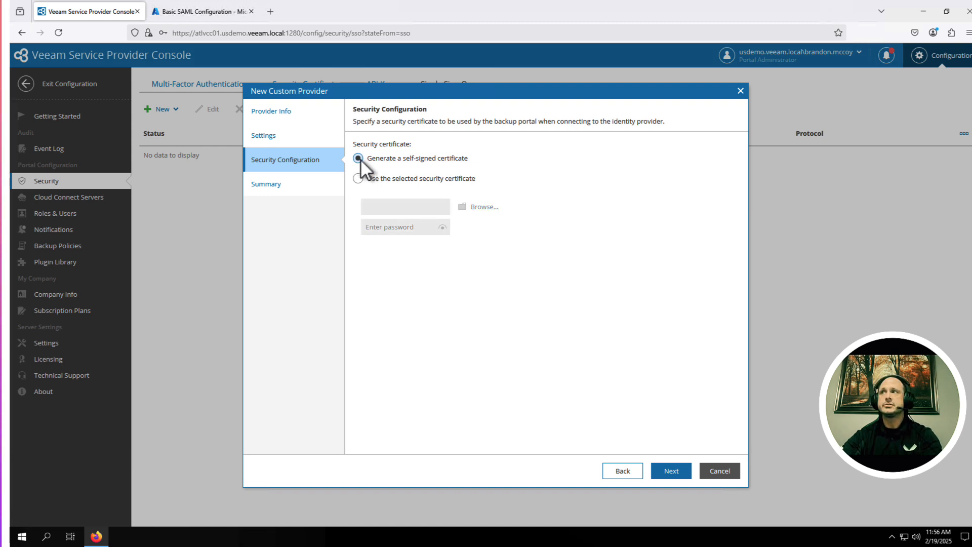
left_click(679, 475)
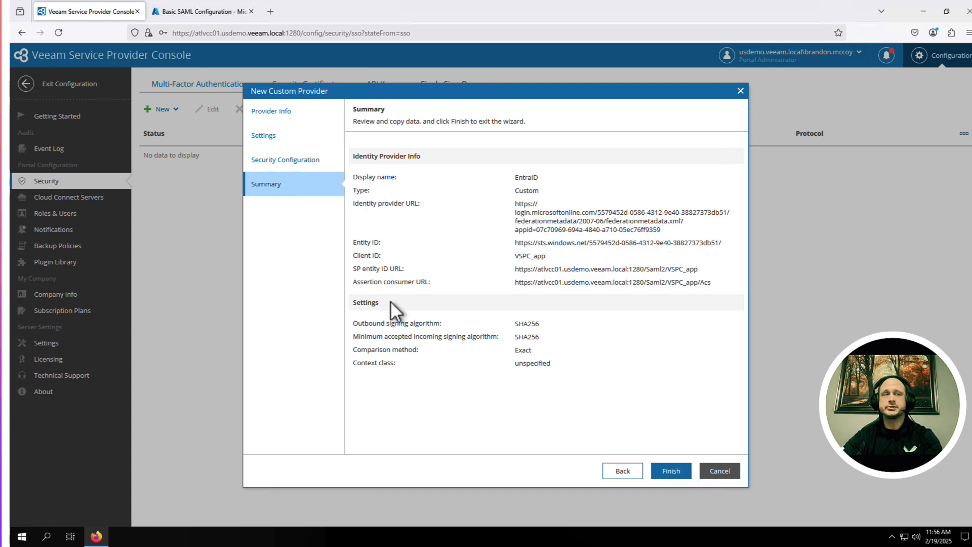
Step: Finish the EntraID provider wizard, then select EntraID and open its Configuration menu
left_click(678, 471)
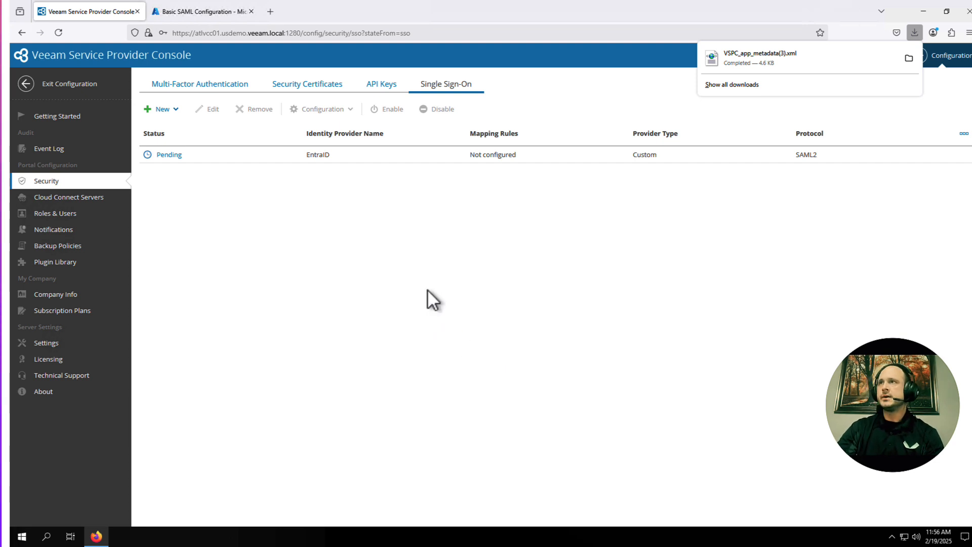
left_click(229, 159)
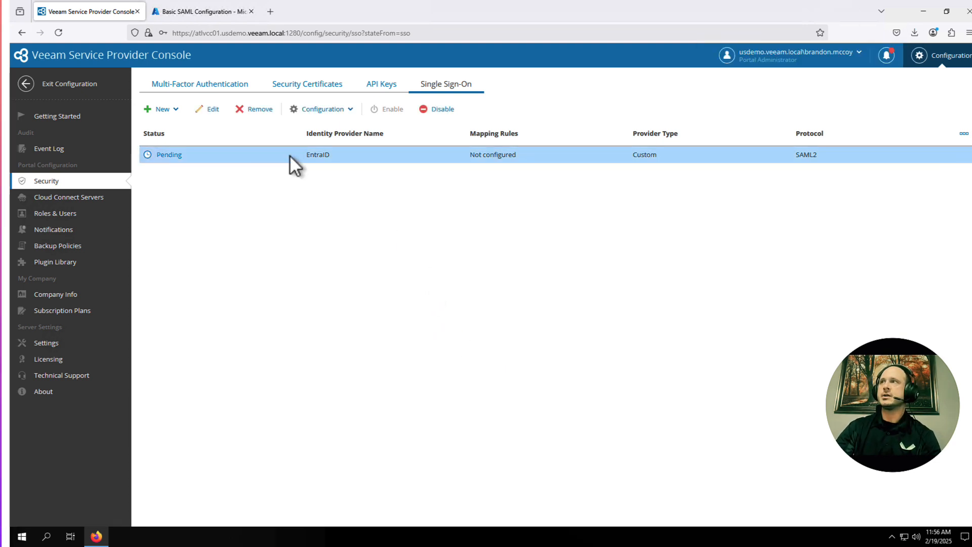
left_click(348, 110)
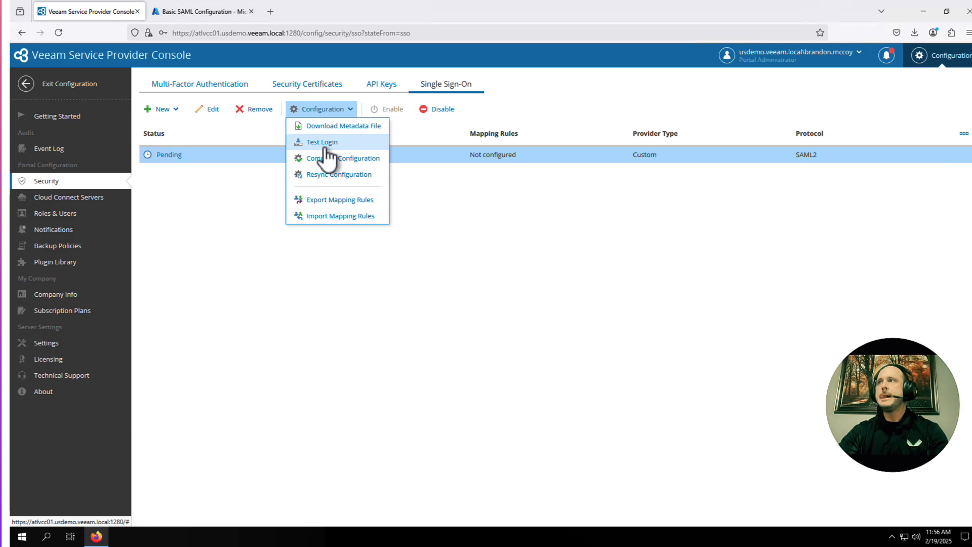
Step: Dismiss the EntraID provider's Configuration menu
left_click(540, 229)
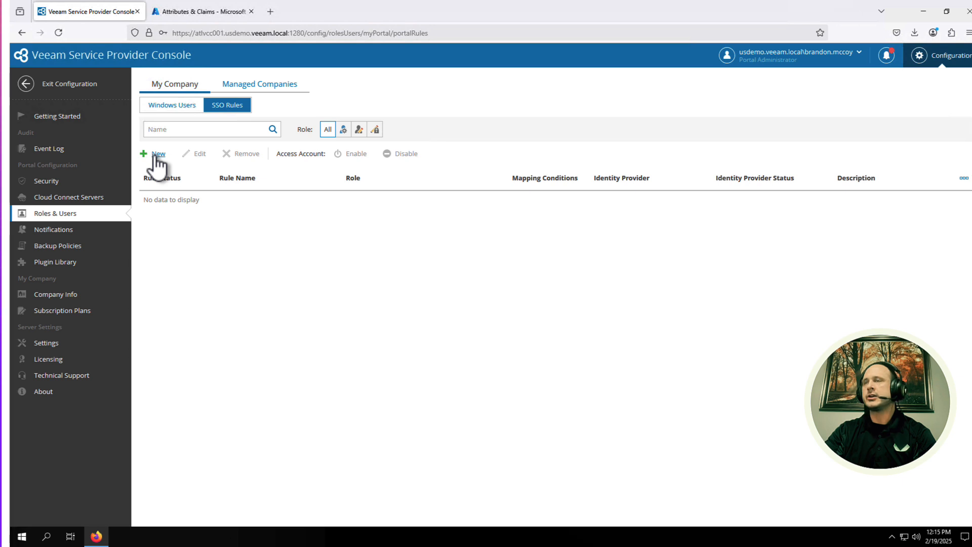
Step: In VSPC_app Attributes & Claims, set the Unique User Identifier source attribute to user.mail and save
left_click(202, 16)
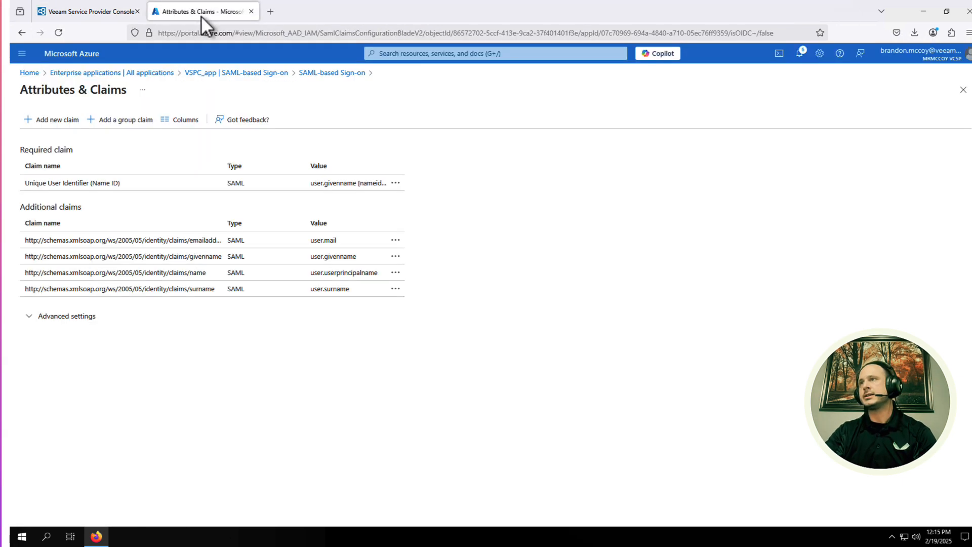
left_click(322, 74)
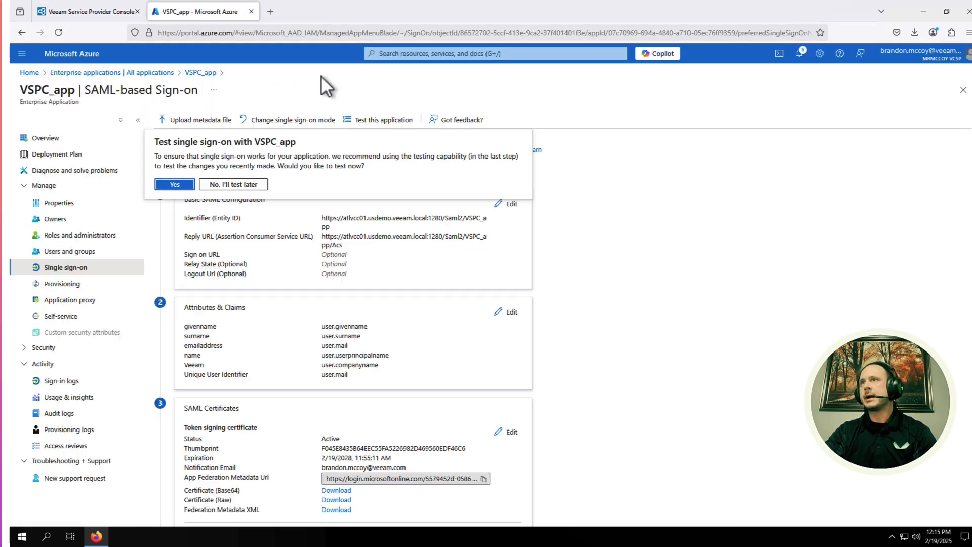
left_click(230, 185)
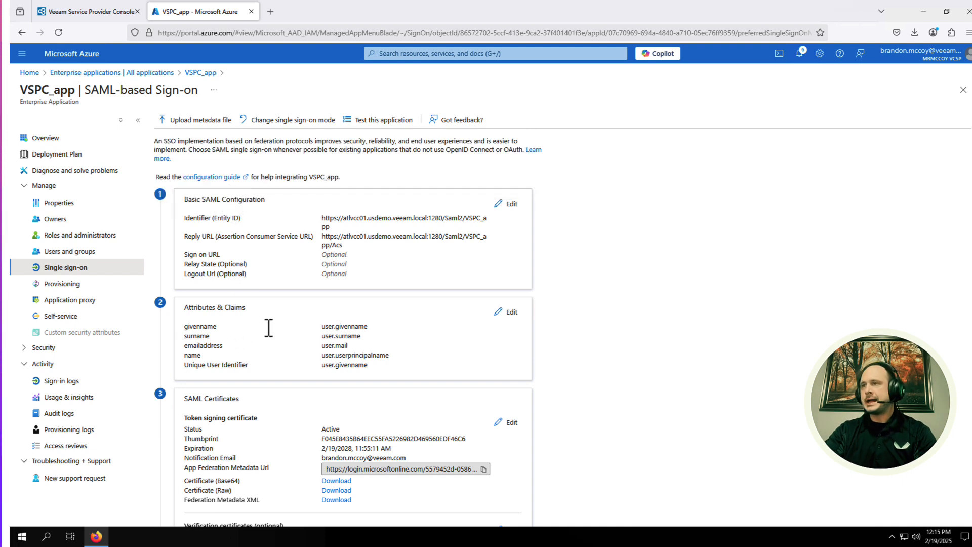
scroll(248, 311, "down", 1)
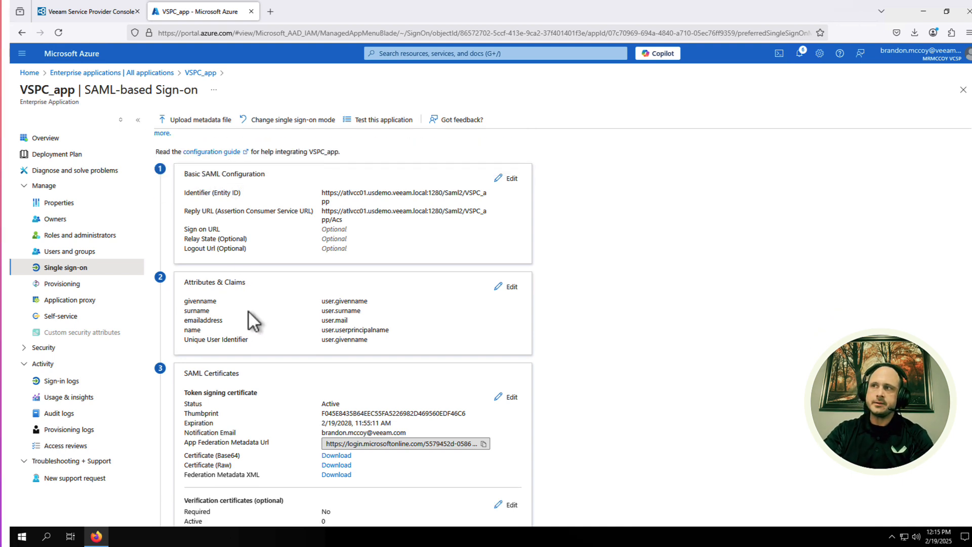
left_click(511, 287)
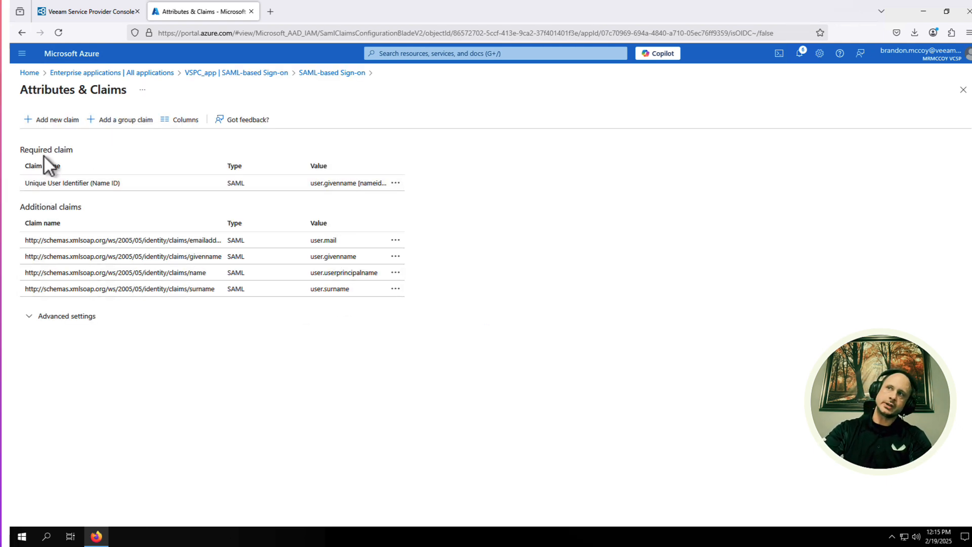
left_click(181, 187)
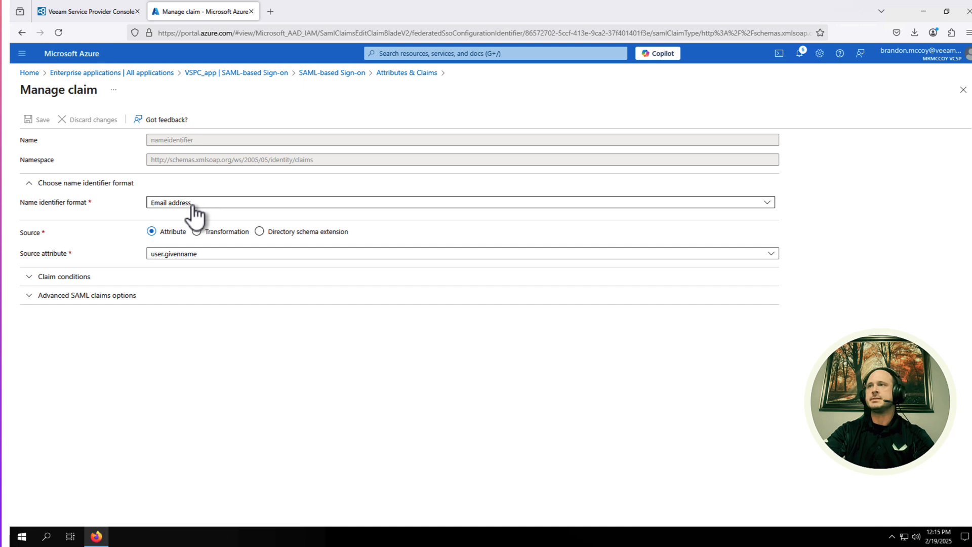
left_click(213, 257)
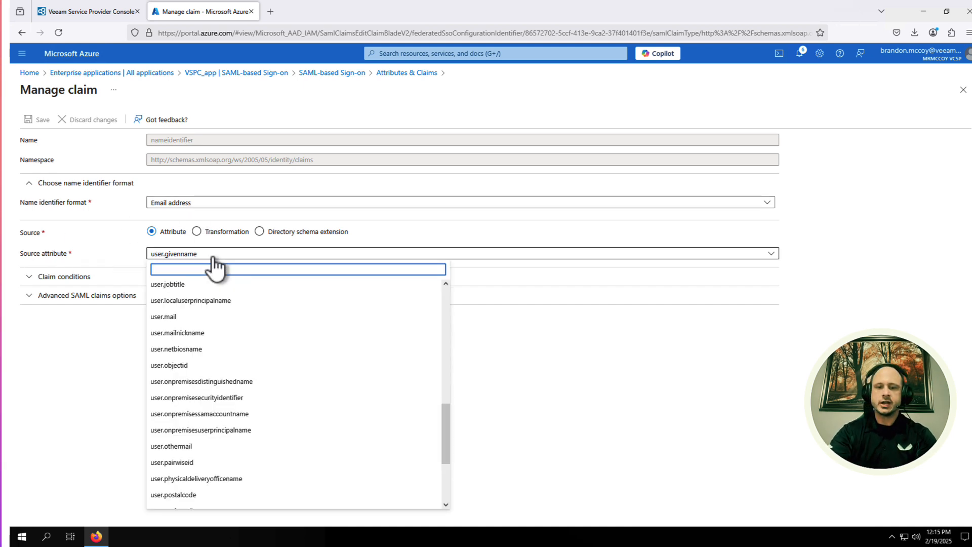
type("user.mail")
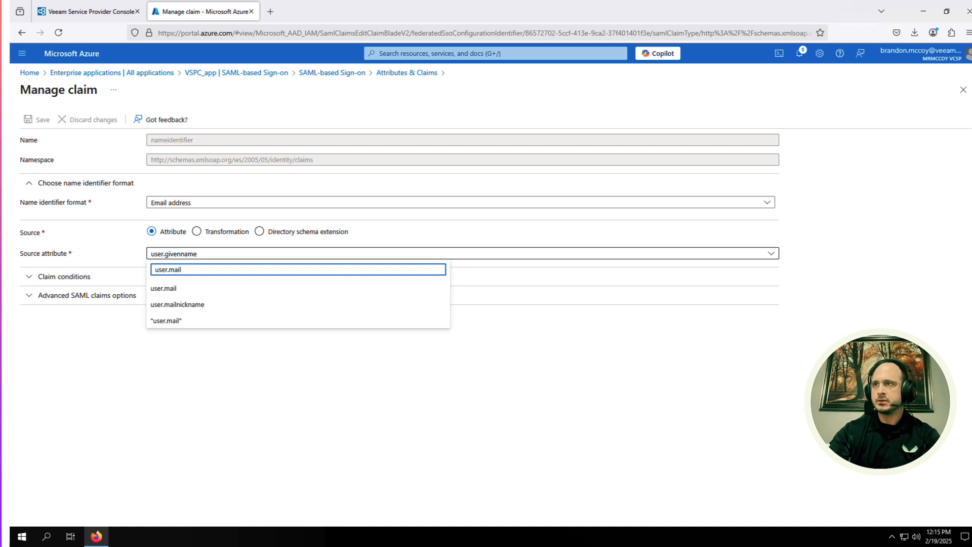
left_click(175, 289)
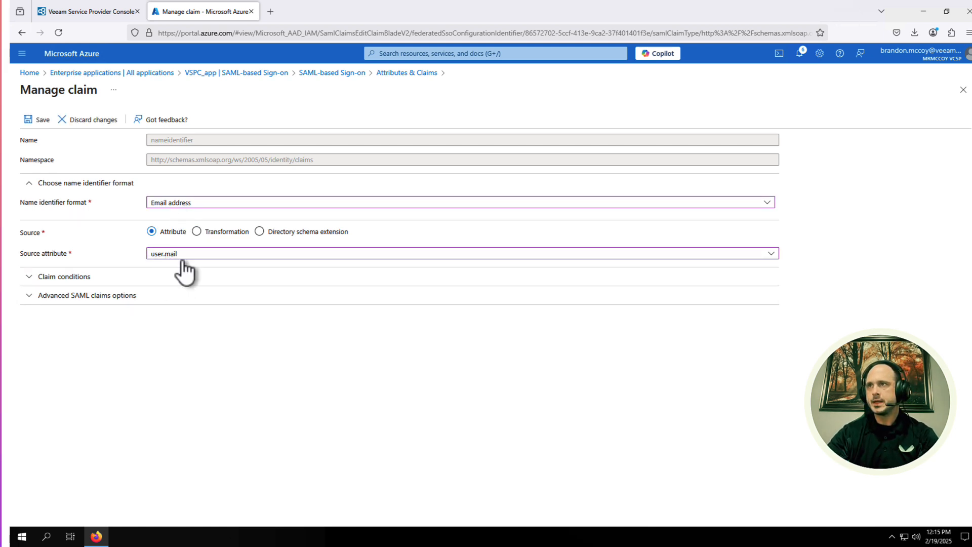
left_click(44, 126)
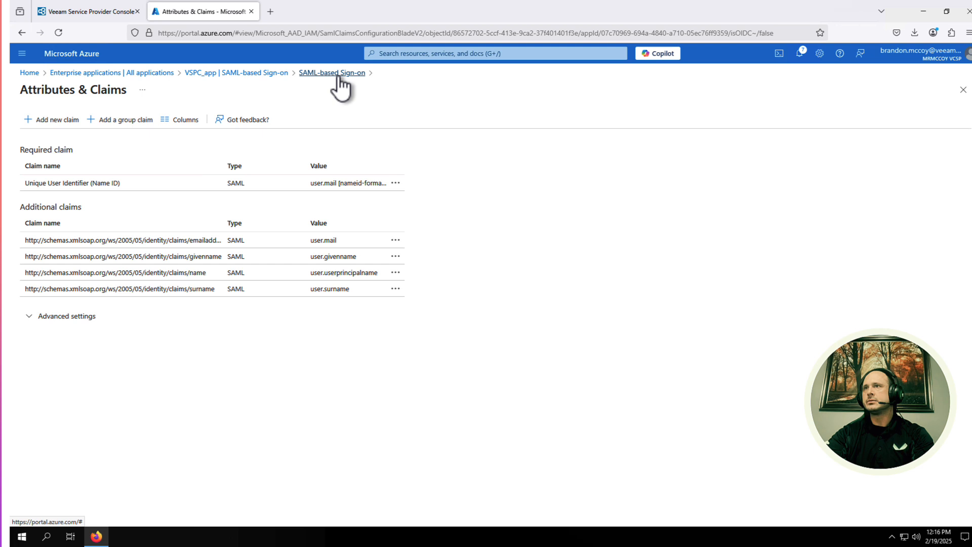
Step: Add a new claim named Veeam with source attribute user.companyname and save it
left_click(61, 121)
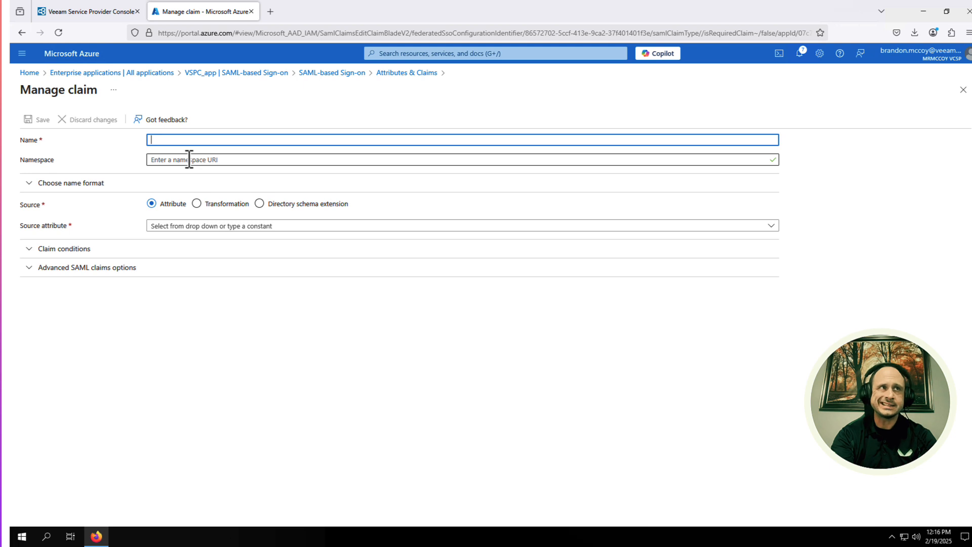
type("Veeam")
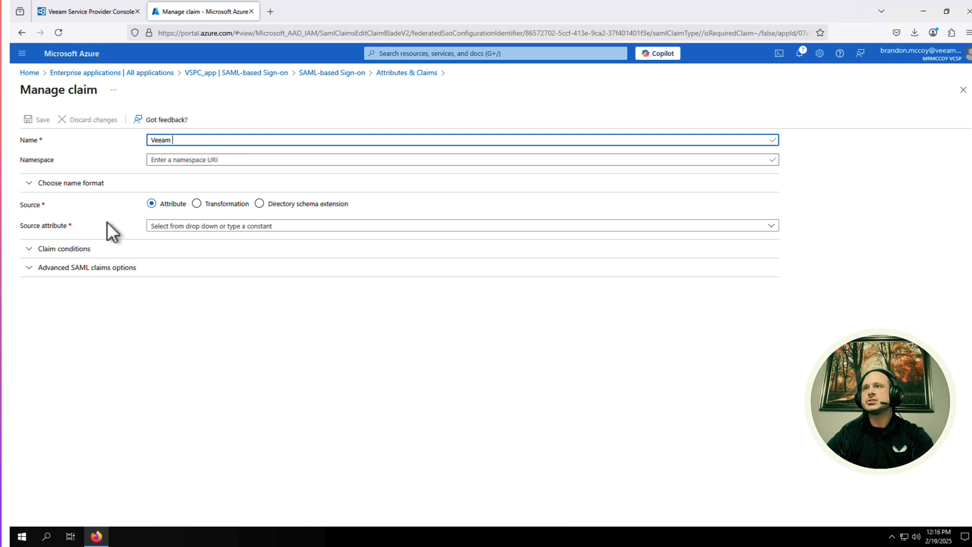
left_click(219, 227)
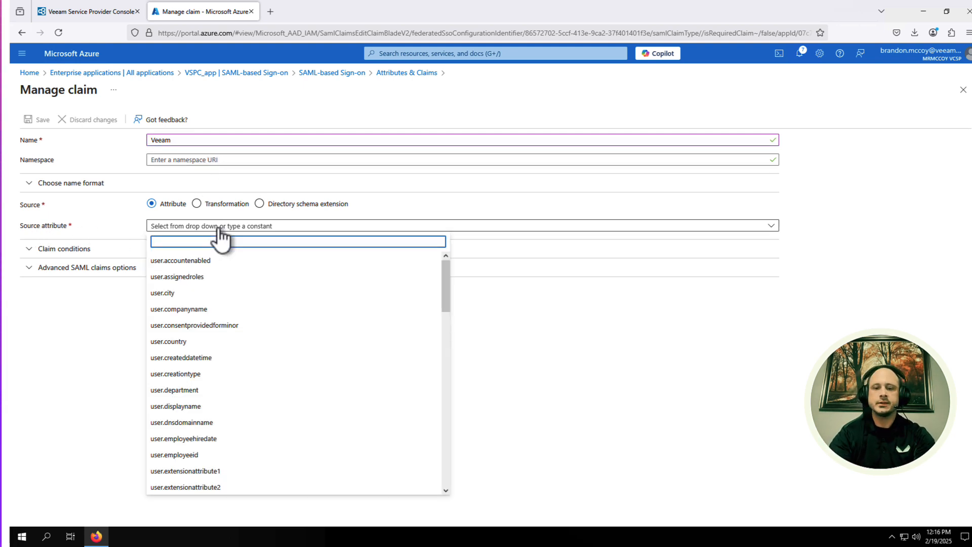
type("user")
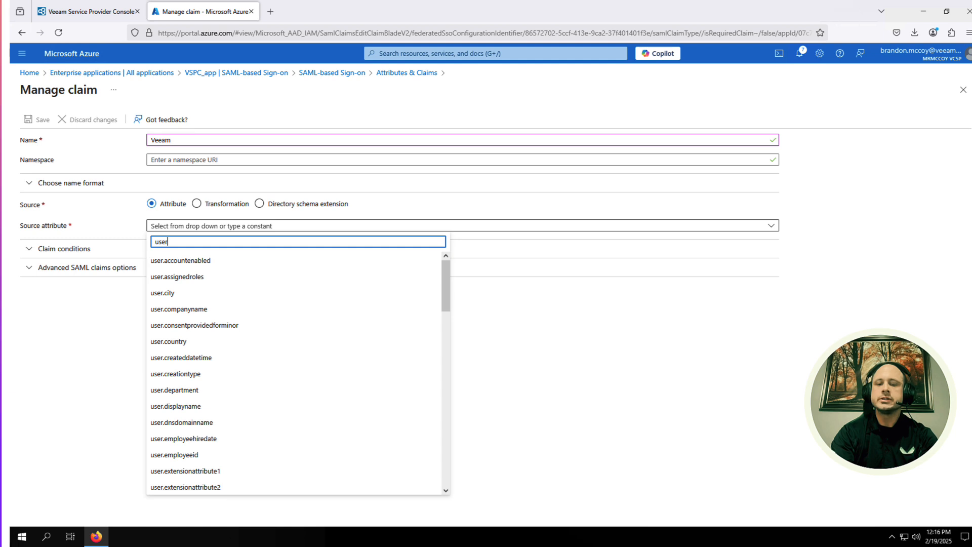
type(".com")
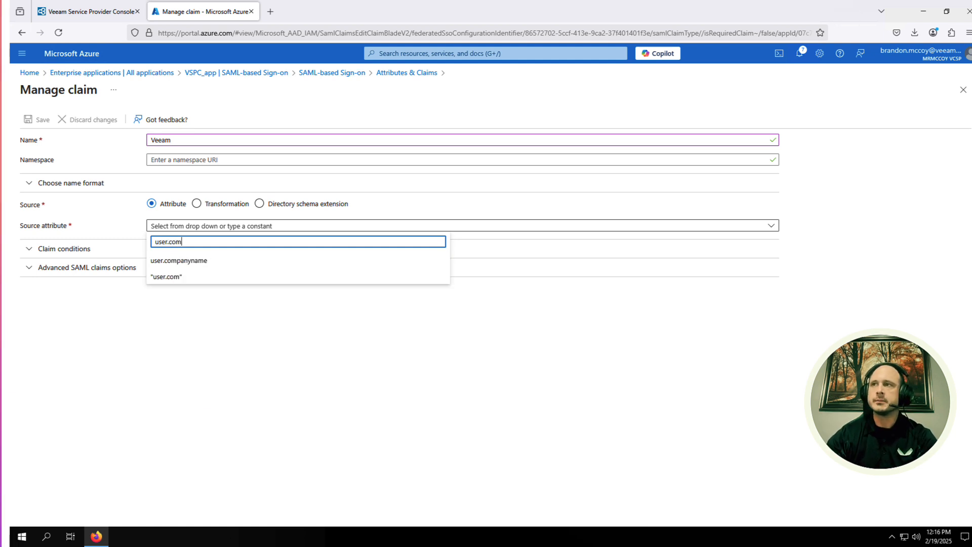
left_click(203, 261)
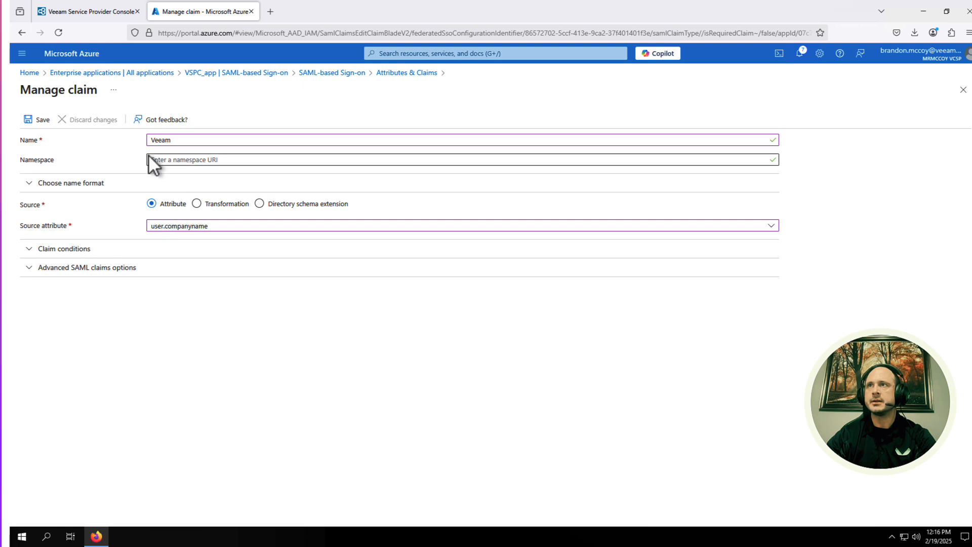
left_click(43, 124)
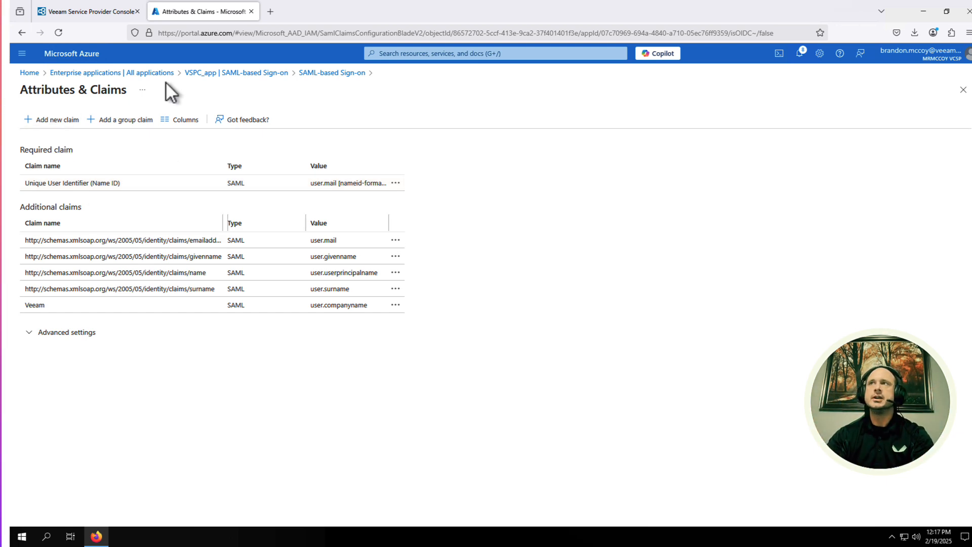
Step: Start a new SSO rule named 'Portal Admin rule' with the Portal Administrator role
left_click(95, 14)
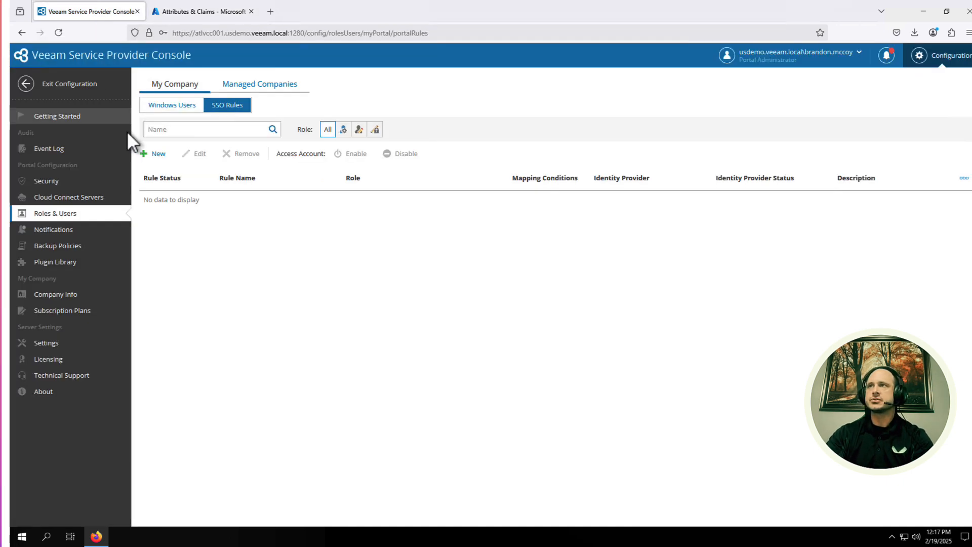
left_click(156, 154)
left_click(159, 154)
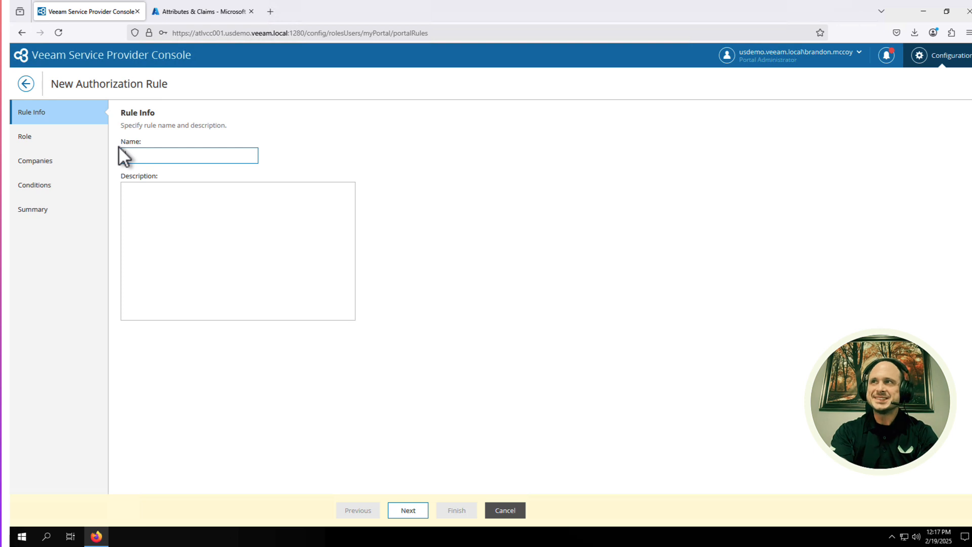
type("P")
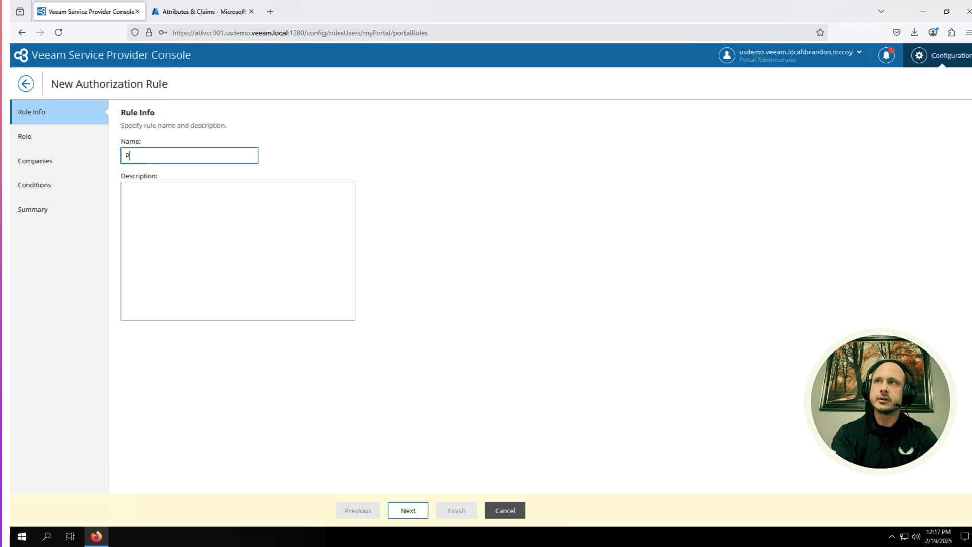
type("ortal Admin")
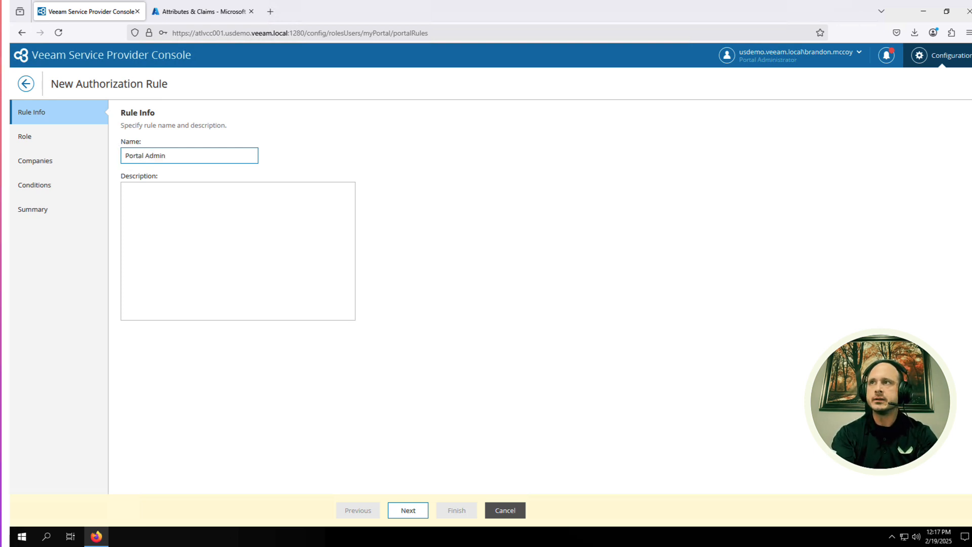
type(" rule")
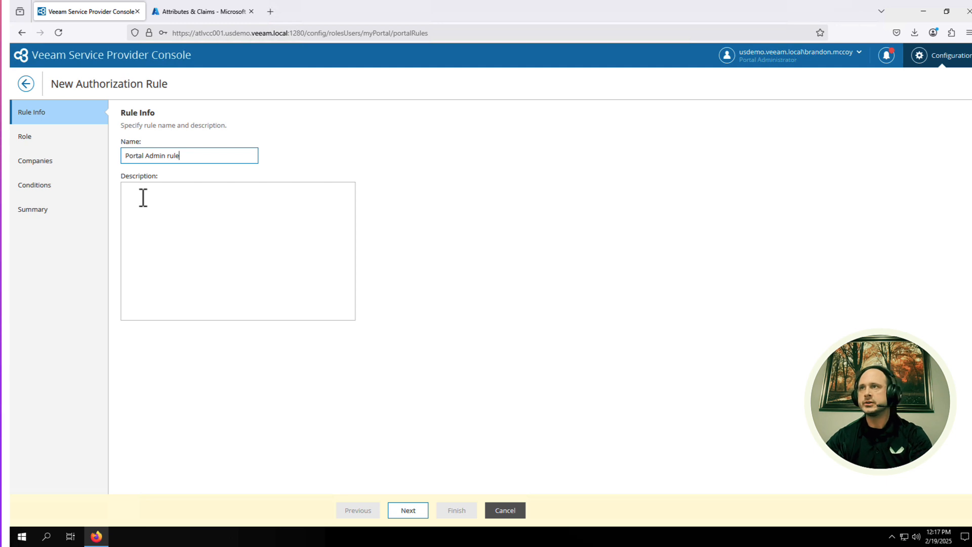
left_click(414, 511)
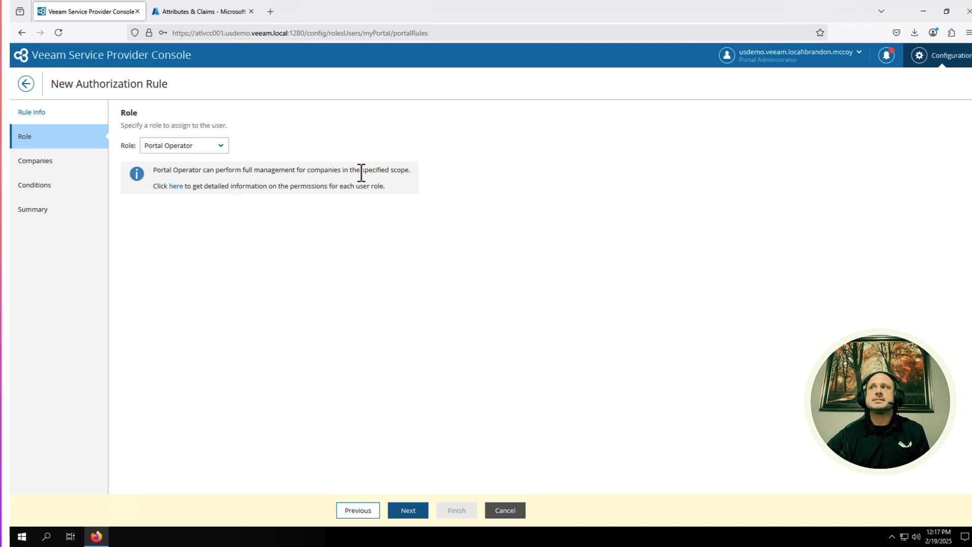
left_click_drag(362, 172, 411, 172)
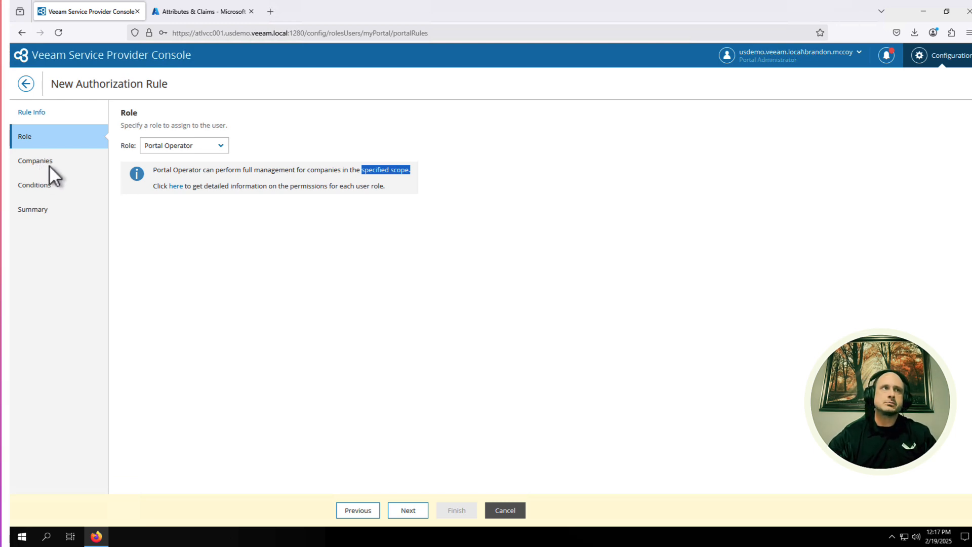
left_click(220, 146)
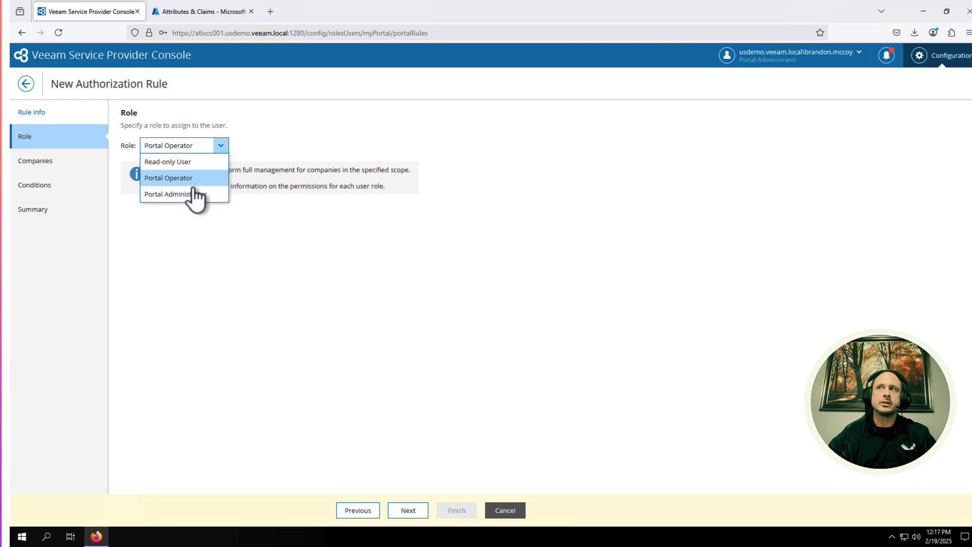
left_click(193, 195)
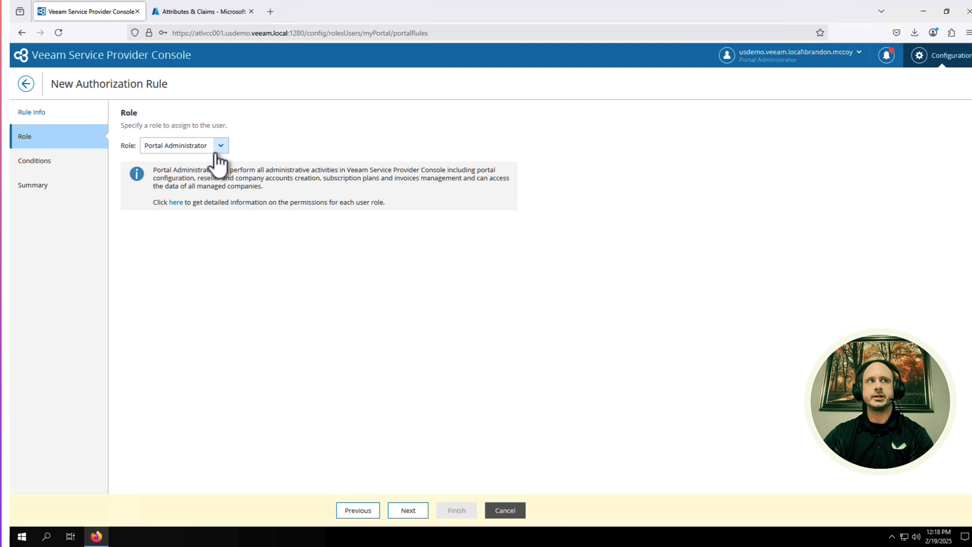
Step: Map the rule to the Veeam claim name and create Portal Admin rule
left_click(418, 518)
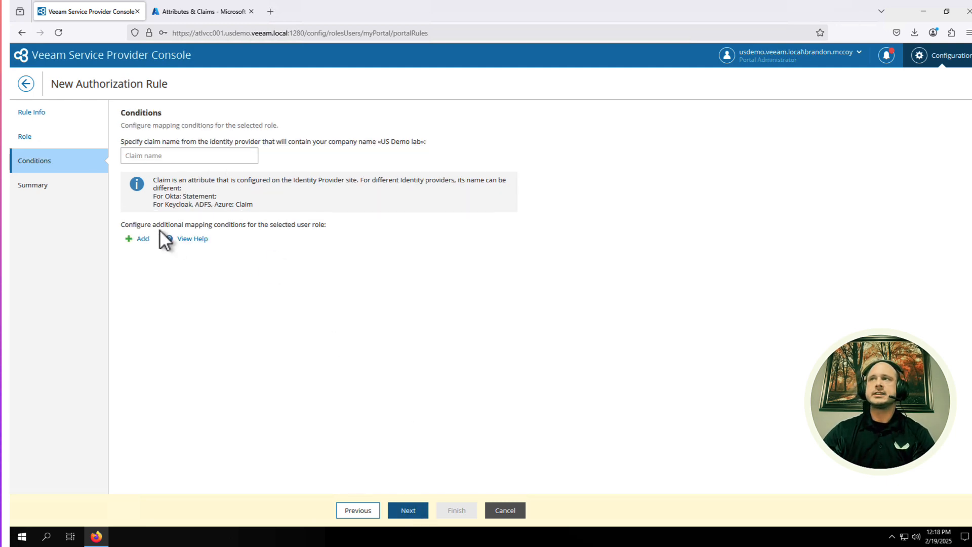
left_click(173, 155)
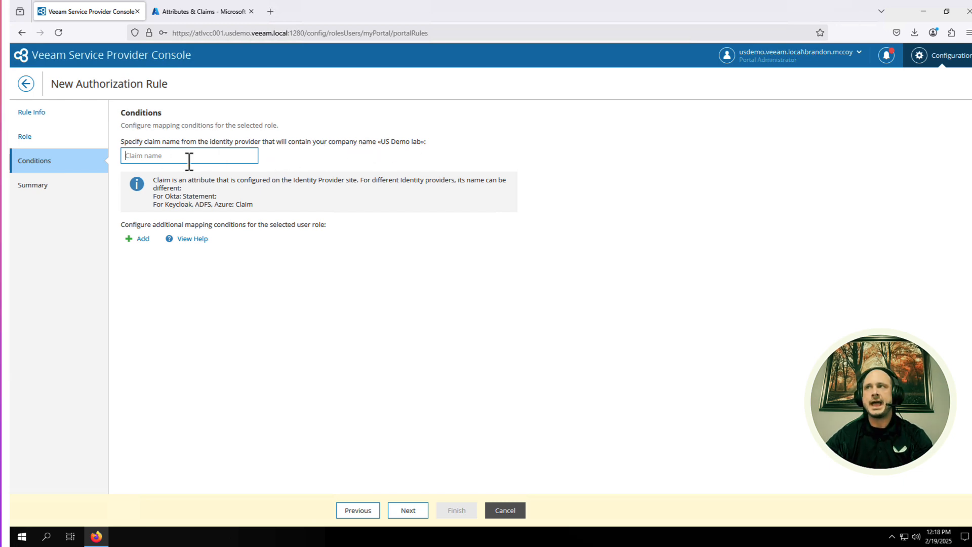
type("Veeam")
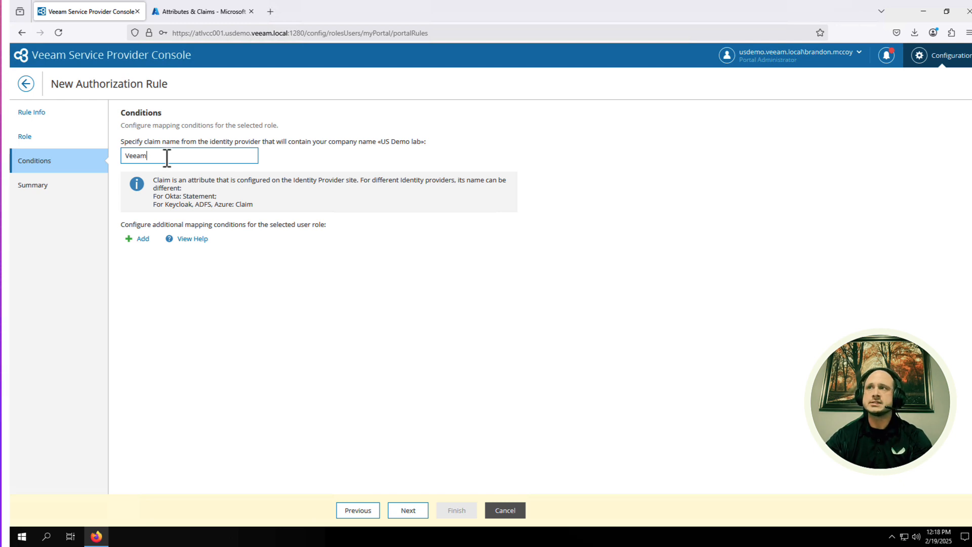
left_click(143, 239)
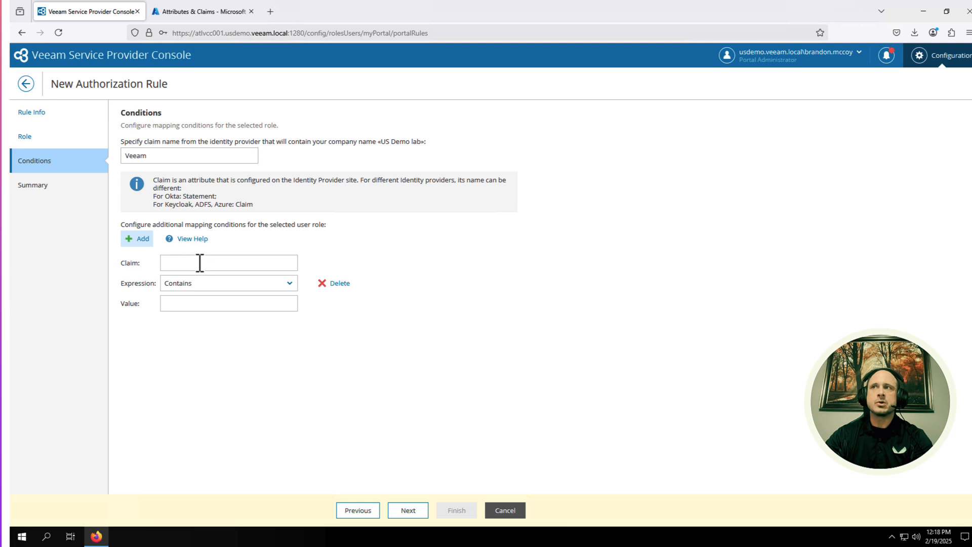
left_click(335, 283)
left_click(409, 509)
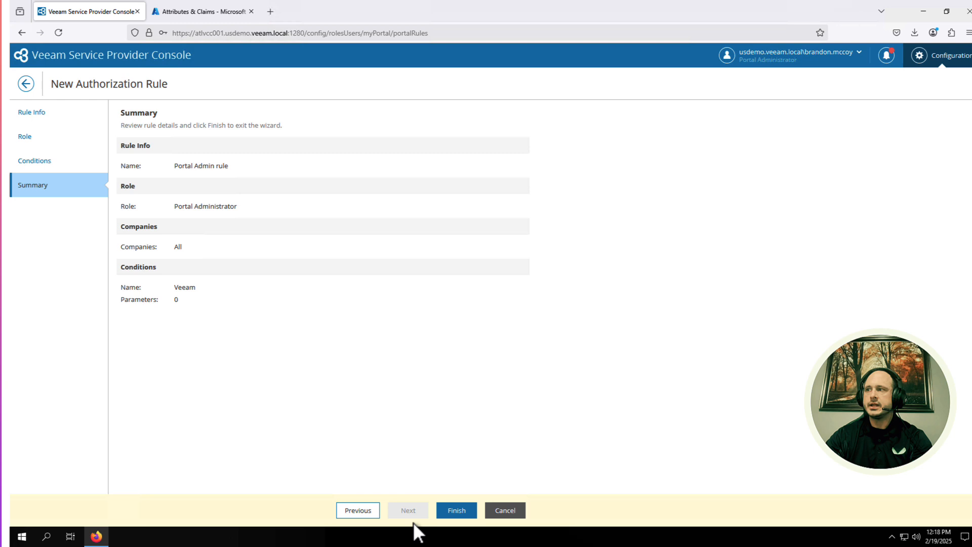
left_click(451, 510)
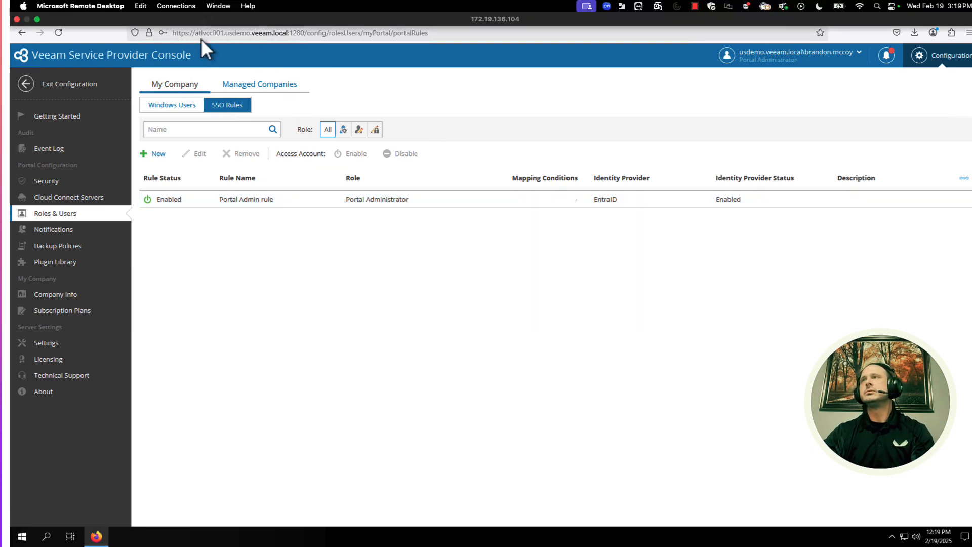
Step: Go to VSPC_app's Users and groups and start a new assignment
left_click(209, 15)
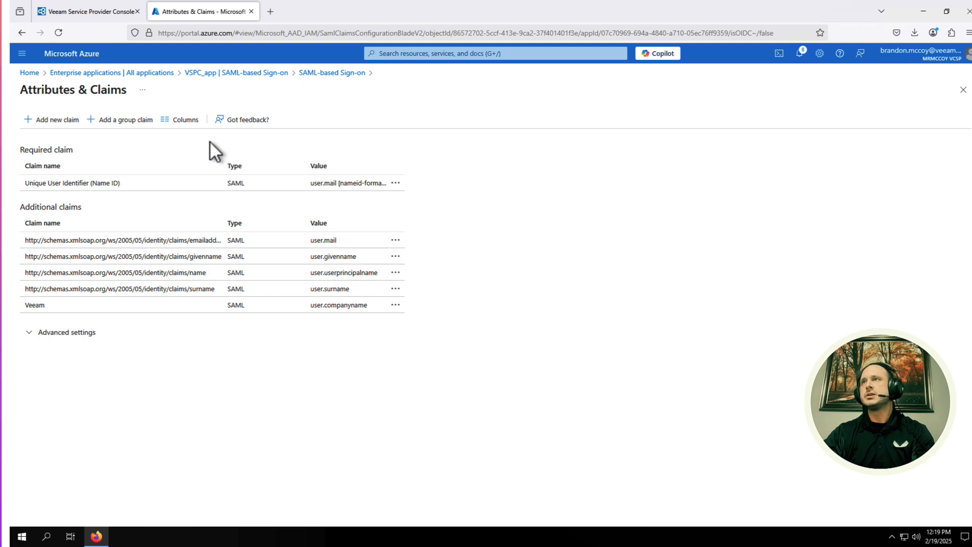
left_click(254, 72)
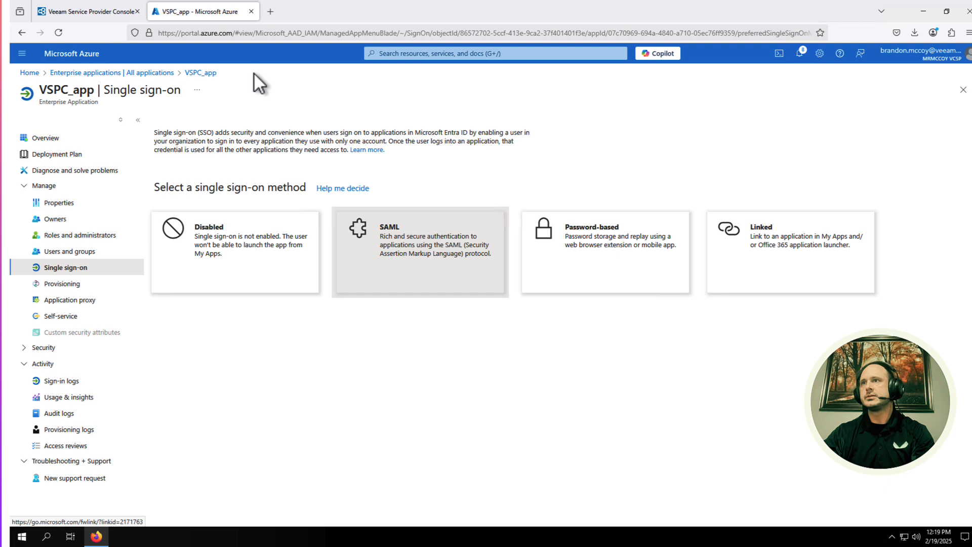
left_click(74, 253)
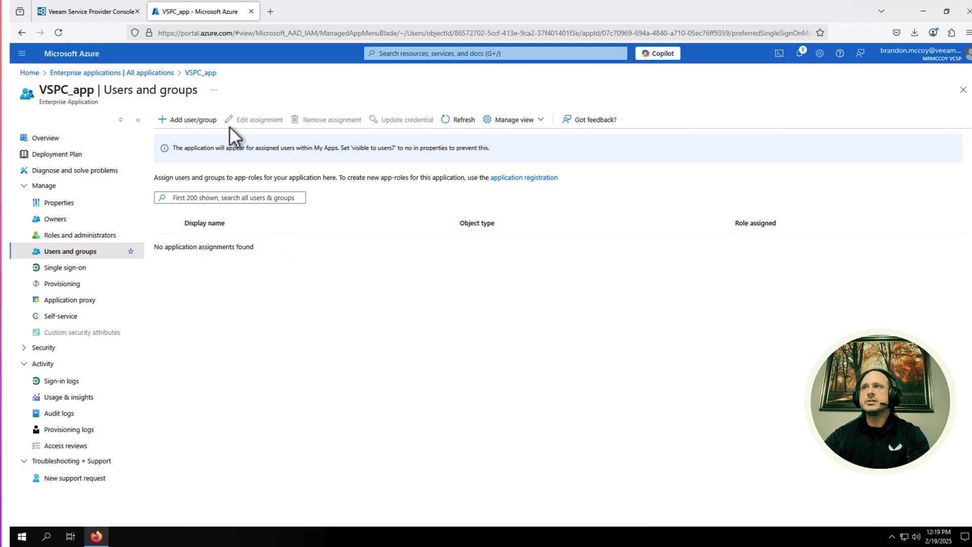
left_click(205, 121)
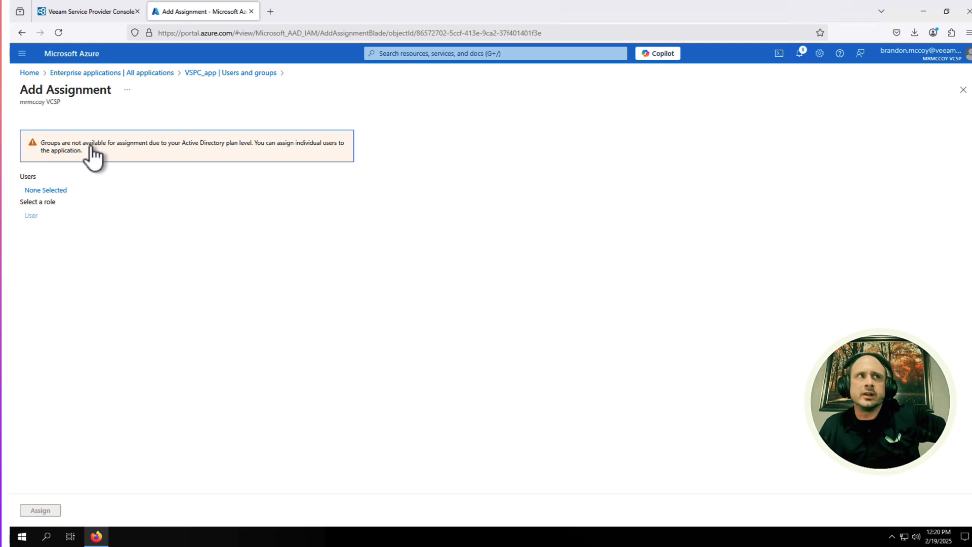
Step: Select ten users and assign them to VSPC_app
left_click(48, 190)
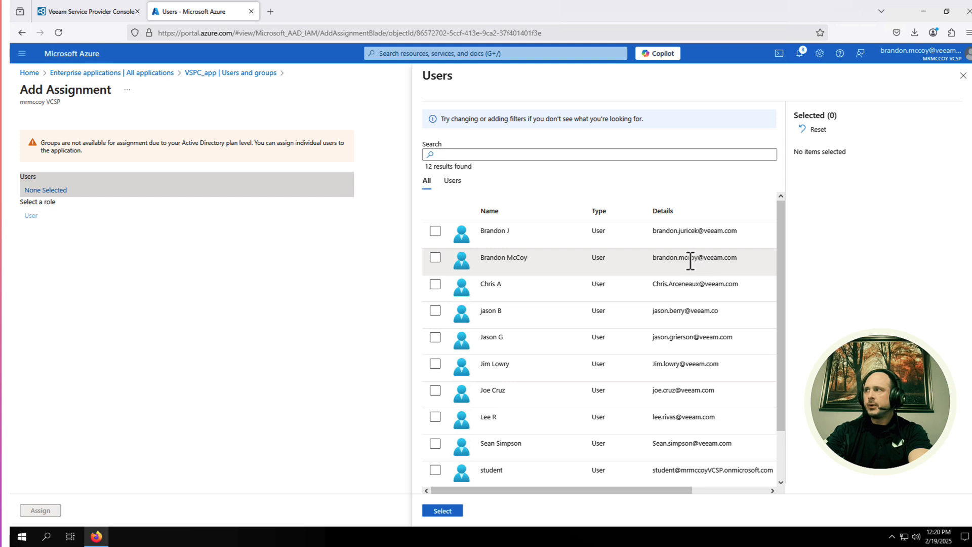
left_click(436, 258)
left_click(435, 233)
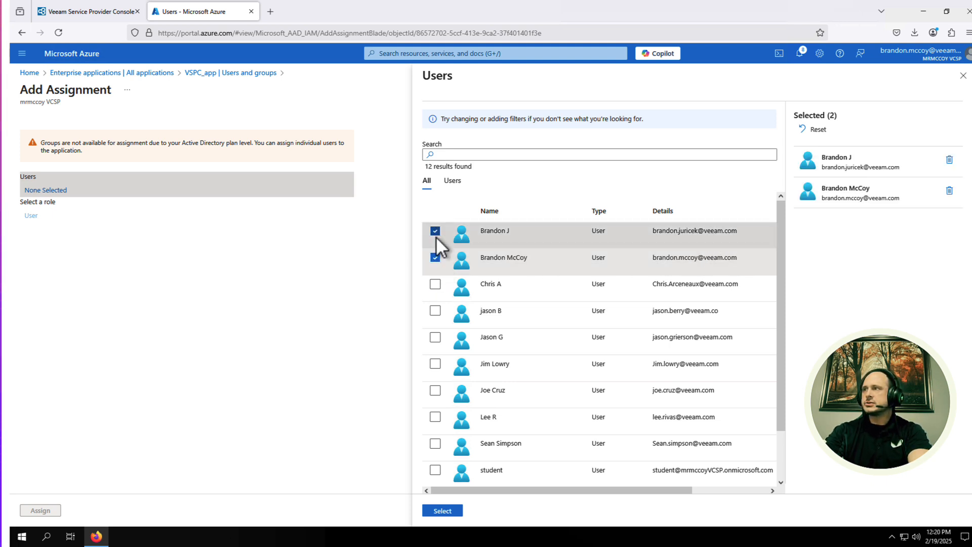
left_click(435, 286)
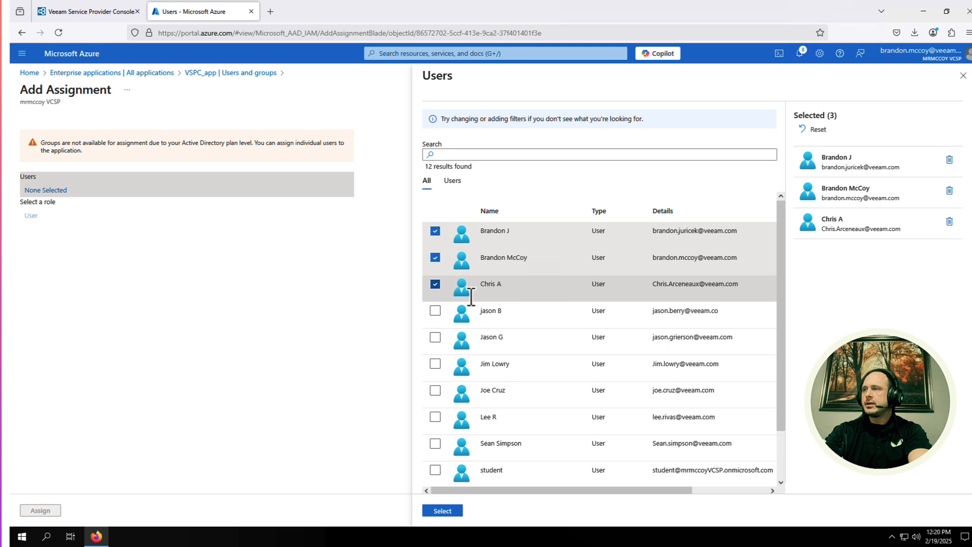
left_click(435, 311)
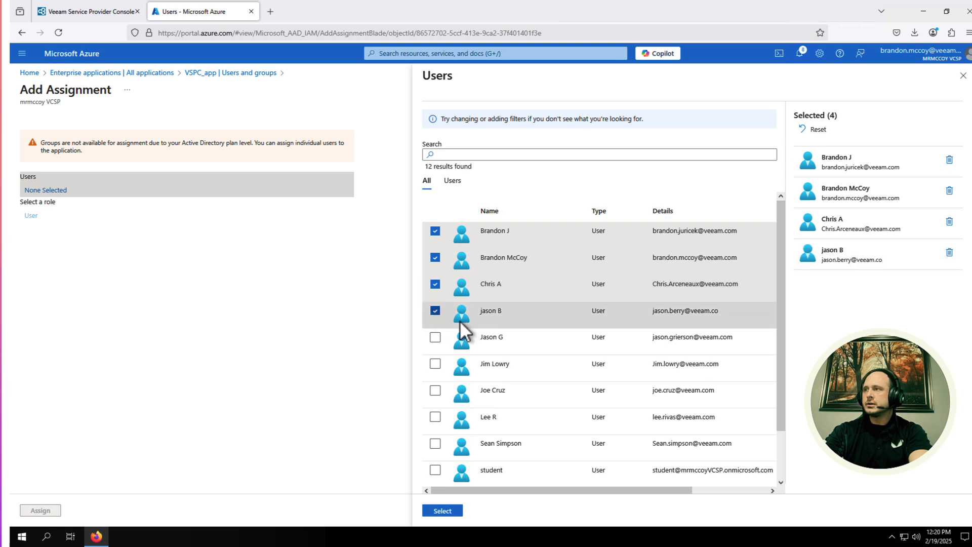
left_click(434, 338)
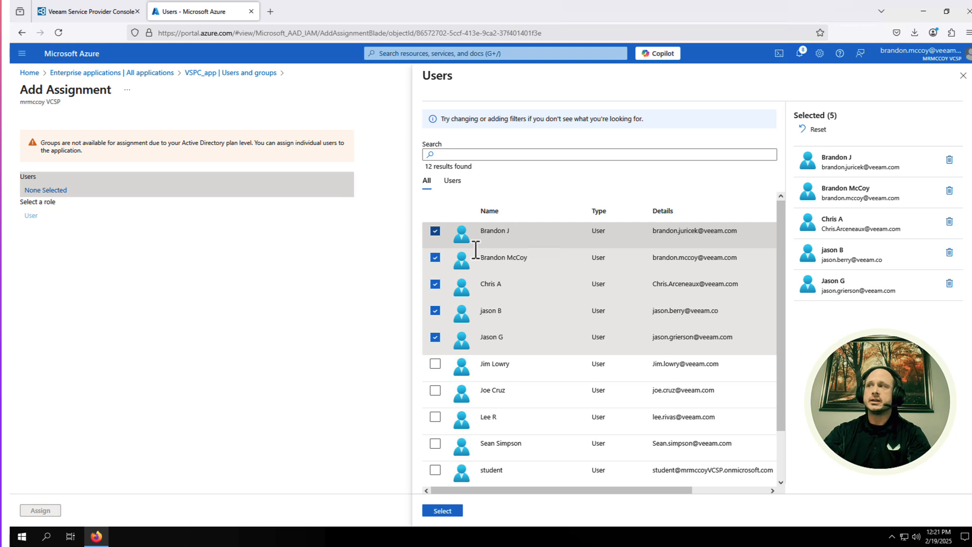
scroll(602, 267, "down", 1)
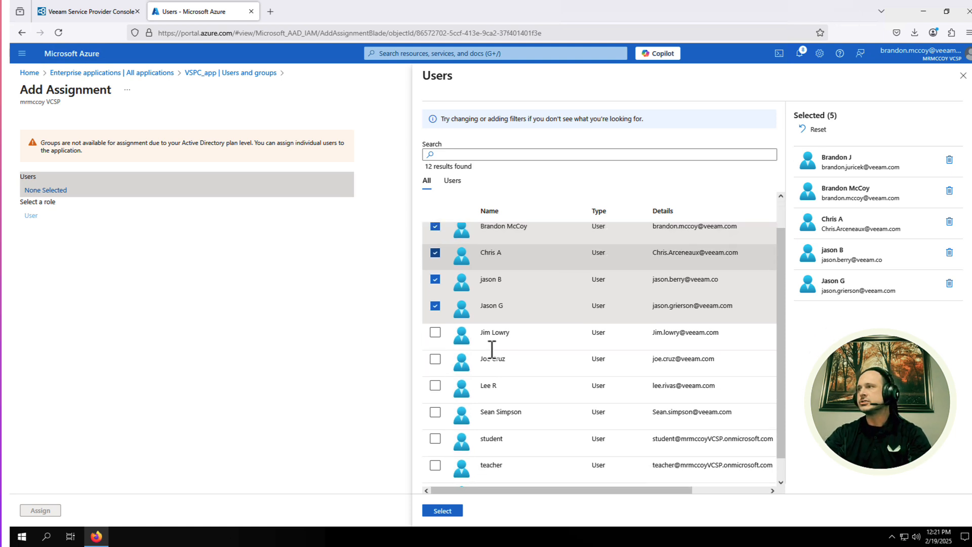
left_click(435, 333)
left_click(435, 359)
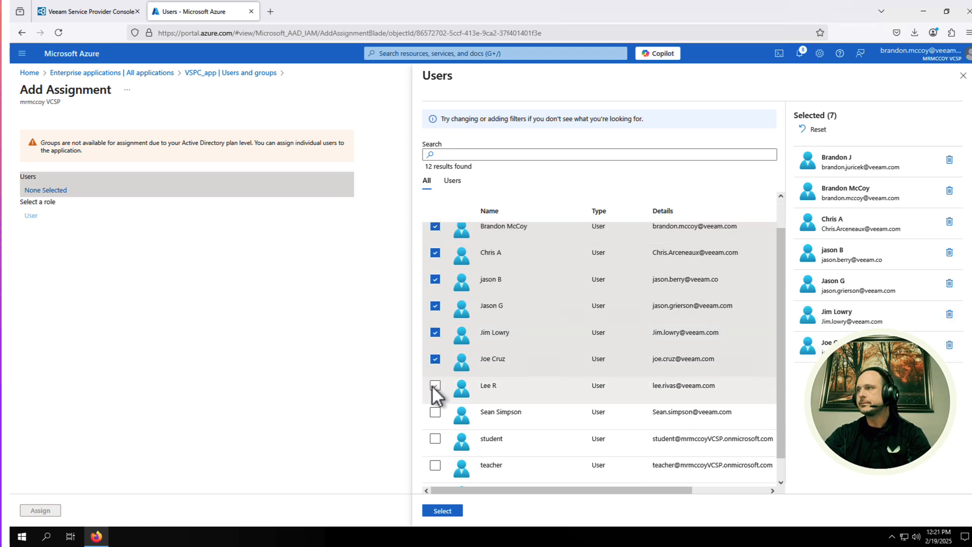
left_click(434, 385)
left_click(435, 412)
scroll(586, 408, "down", 1)
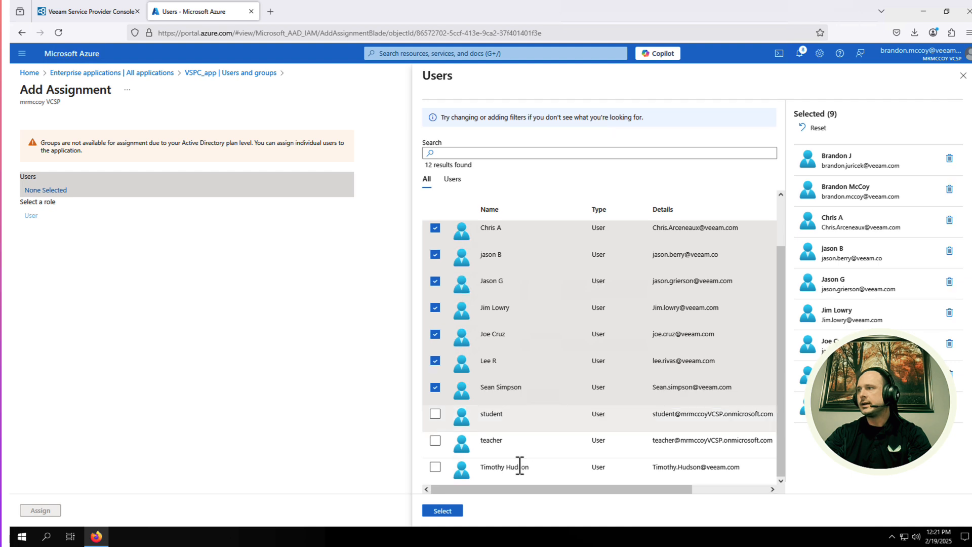
left_click(435, 468)
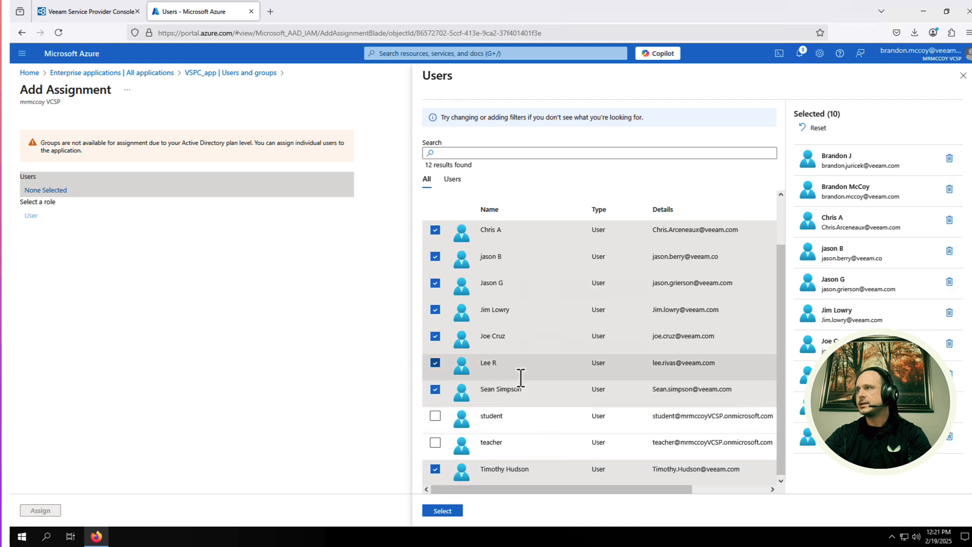
scroll(521, 377, "up", 2)
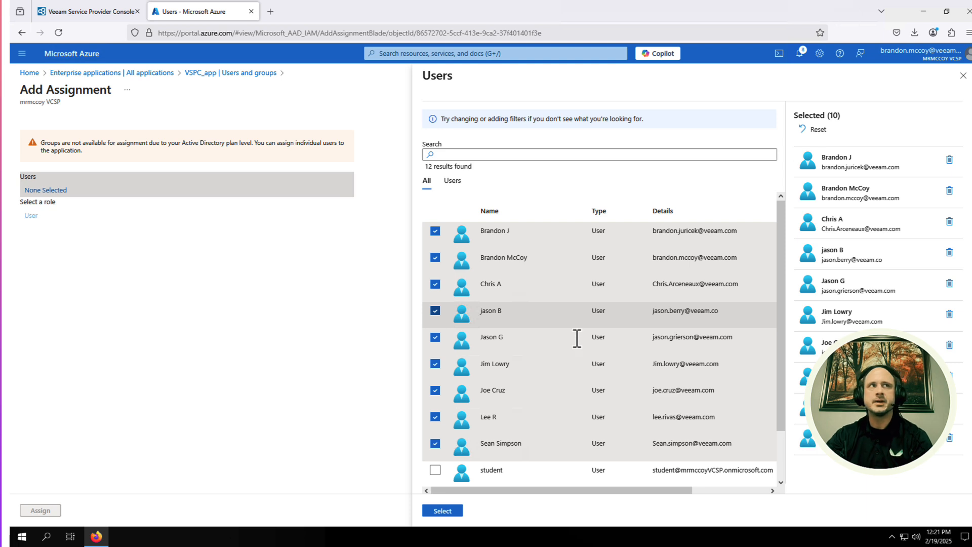
left_click(443, 511)
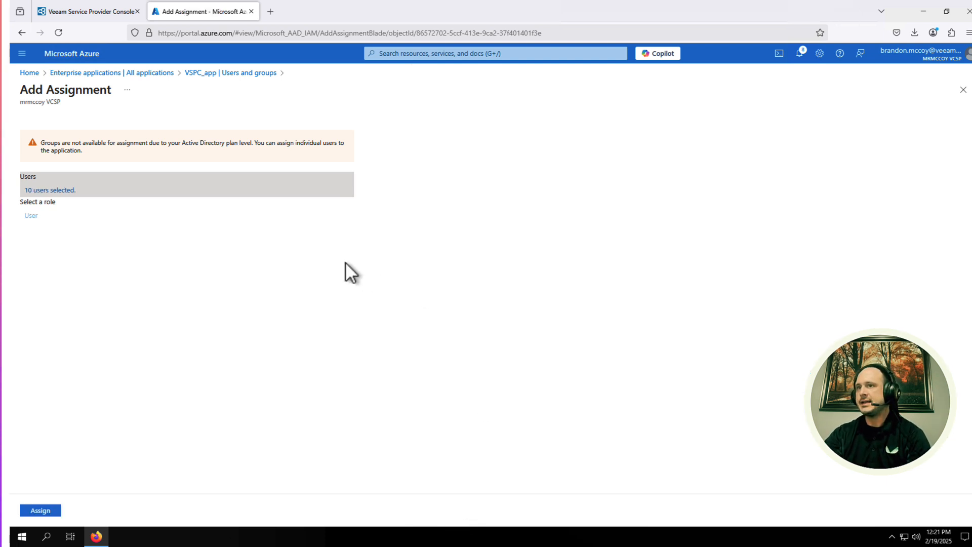
left_click(48, 511)
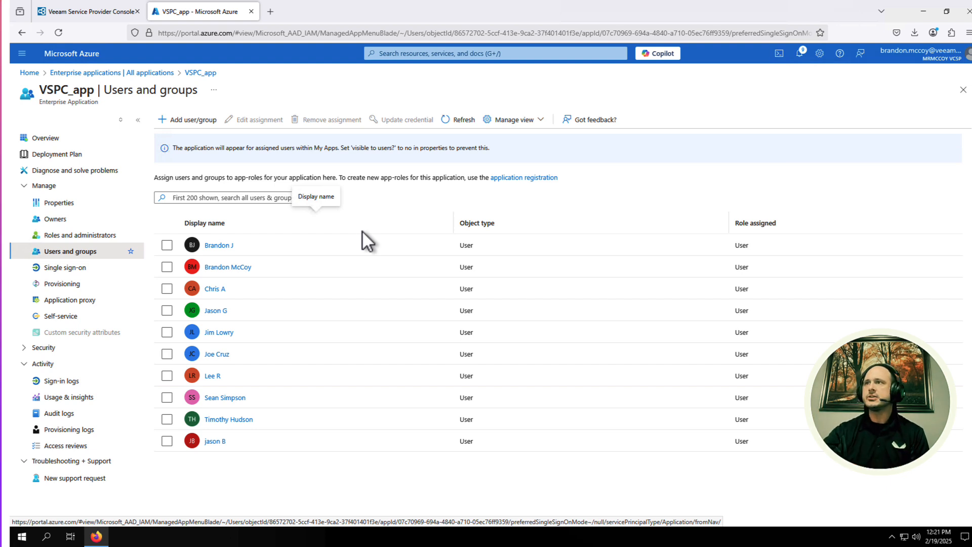
Step: View one assigned user's assignment details, then return to Users and groups
left_click(166, 267)
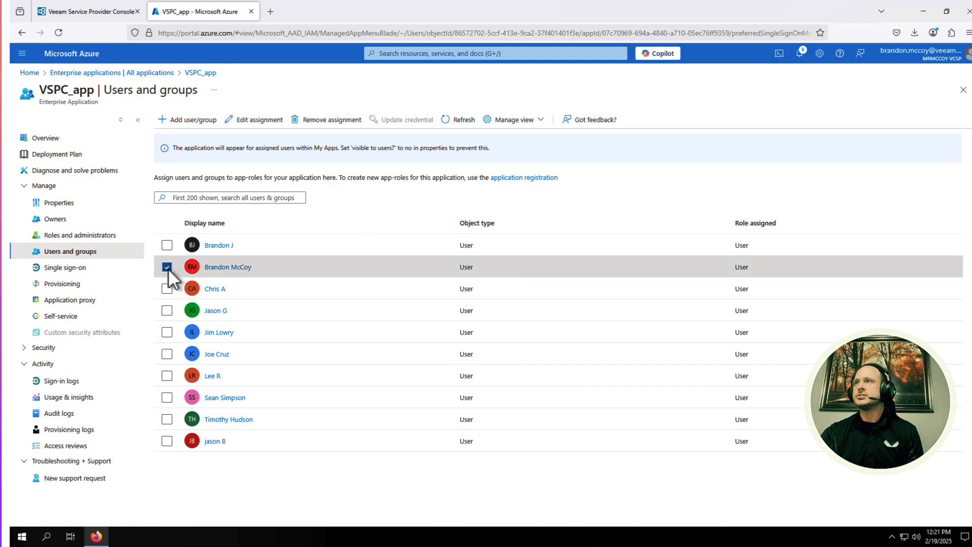
left_click(256, 122)
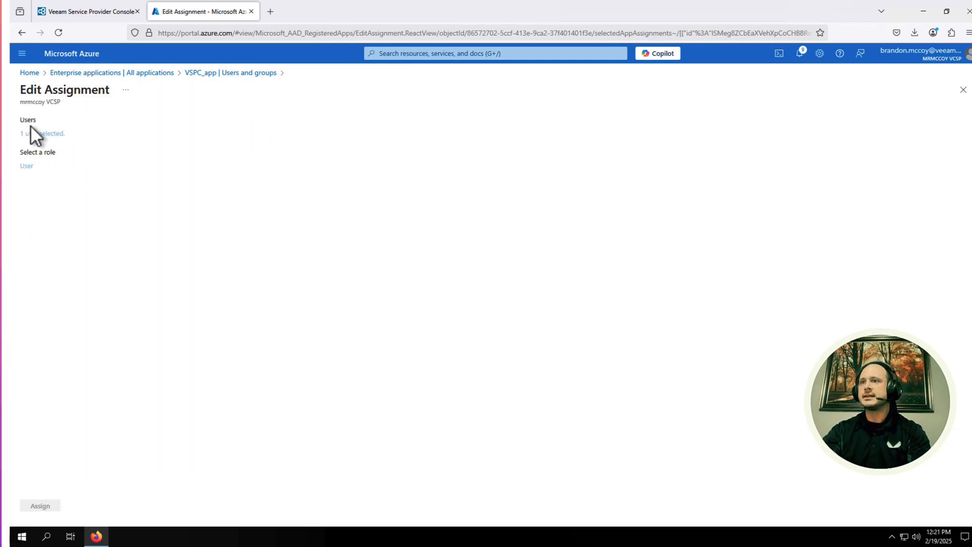
left_click(230, 72)
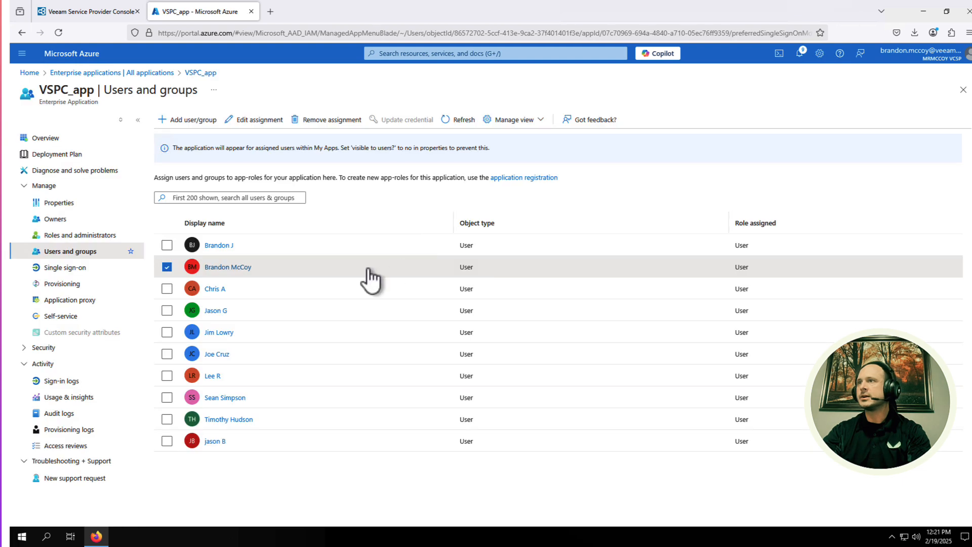
Step: Check that user's job title and company name (US Demo lab), then cancel without saving
left_click(236, 269)
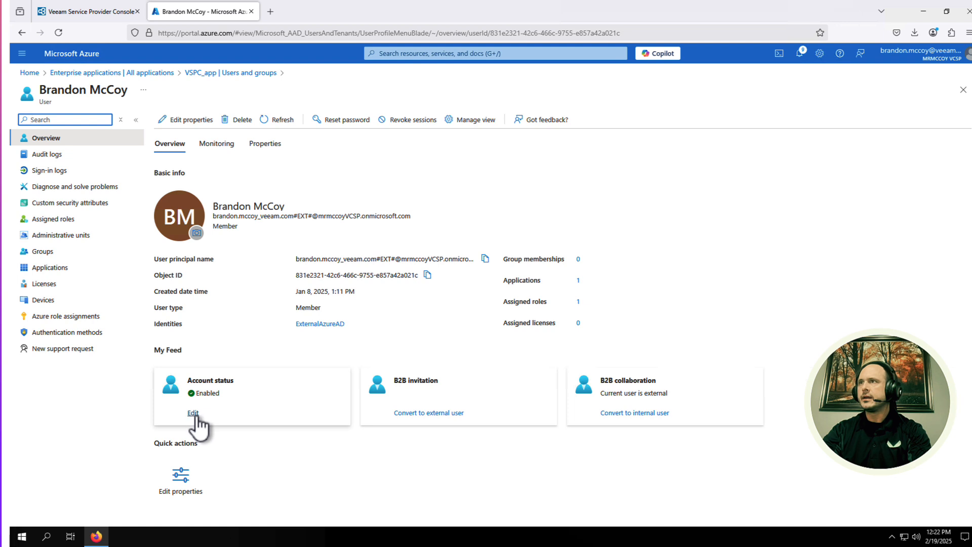
left_click(265, 145)
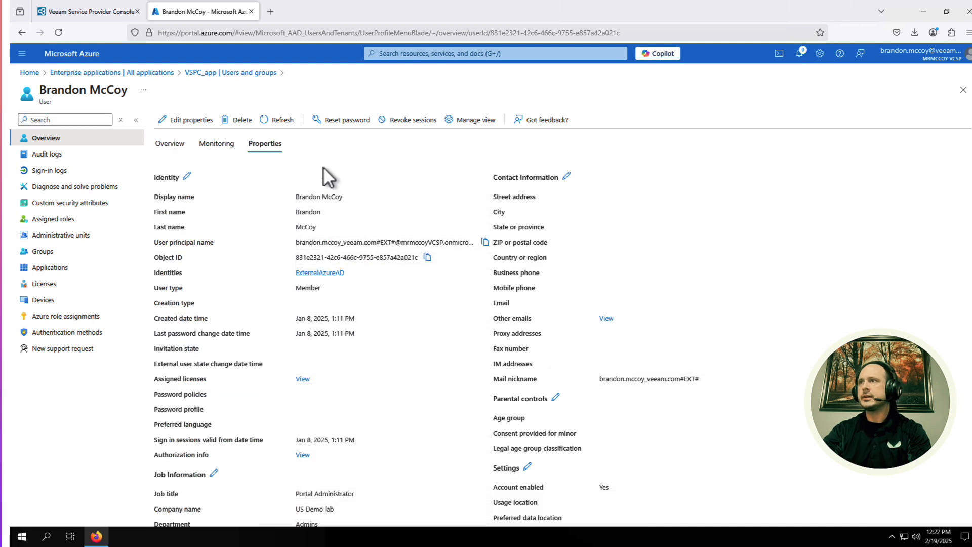
left_click(187, 176)
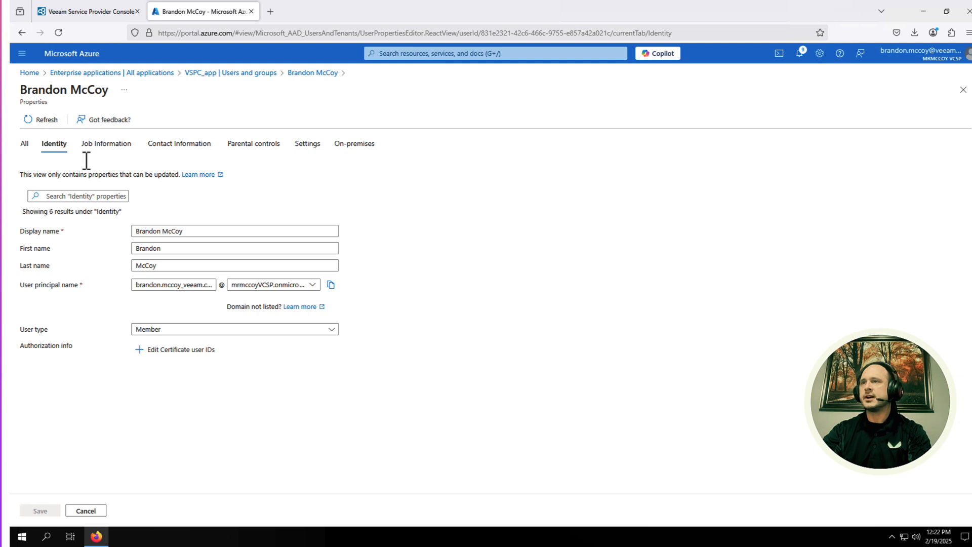
left_click(98, 149)
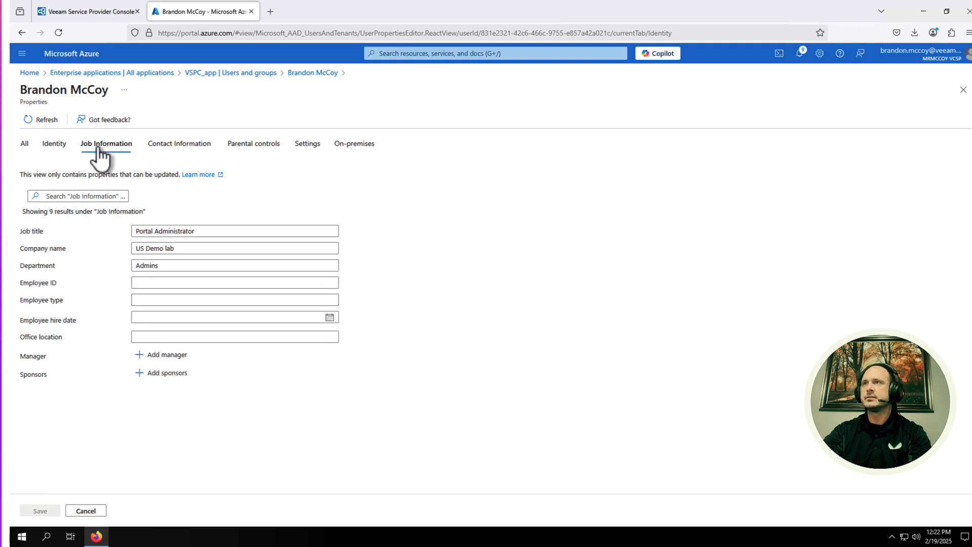
left_click(202, 231)
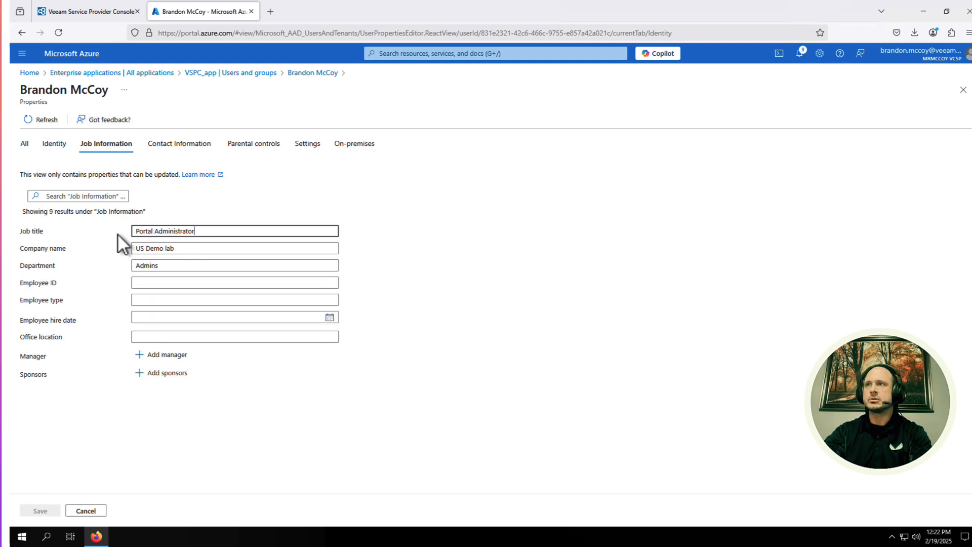
left_click(193, 249)
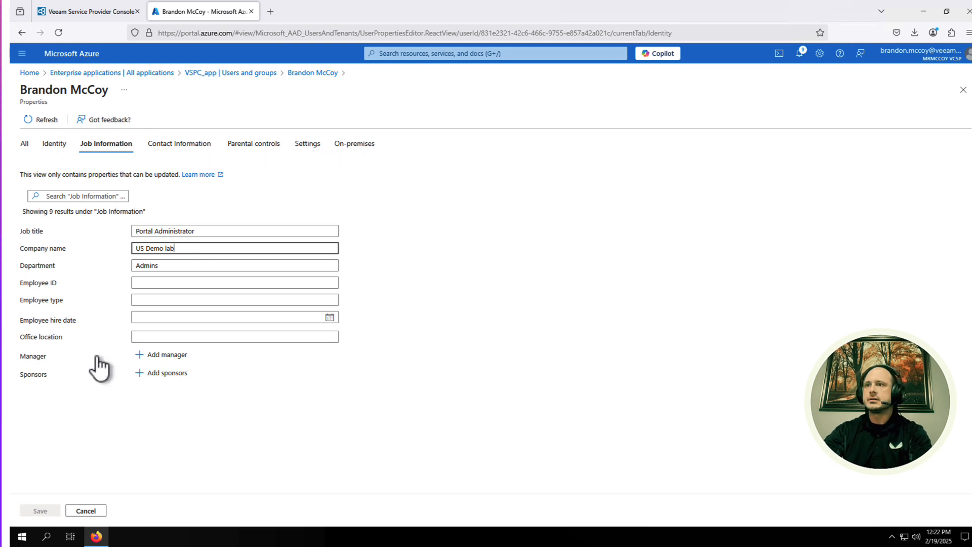
left_click(85, 511)
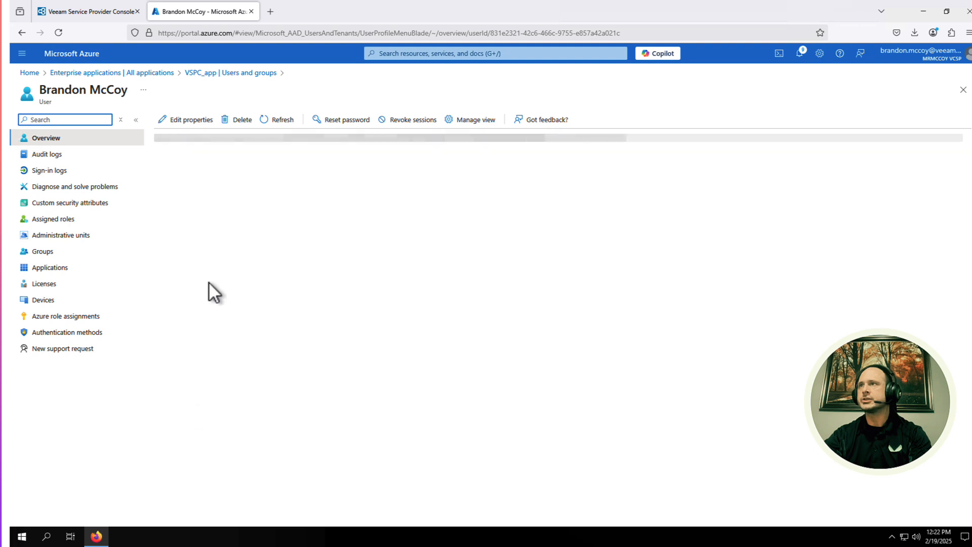
Step: Run Test Login for the EntraID provider in Single Sign-On settings
left_click(100, 11)
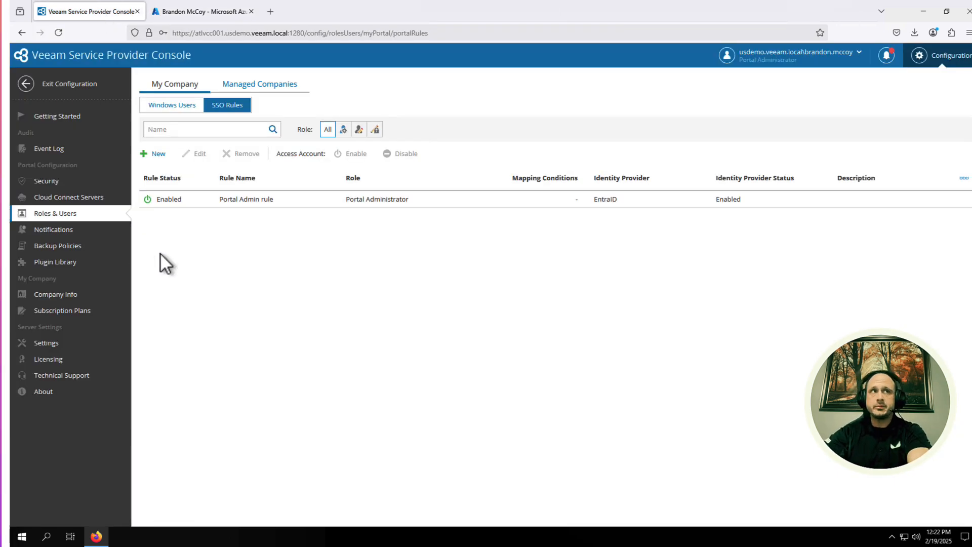
left_click(34, 181)
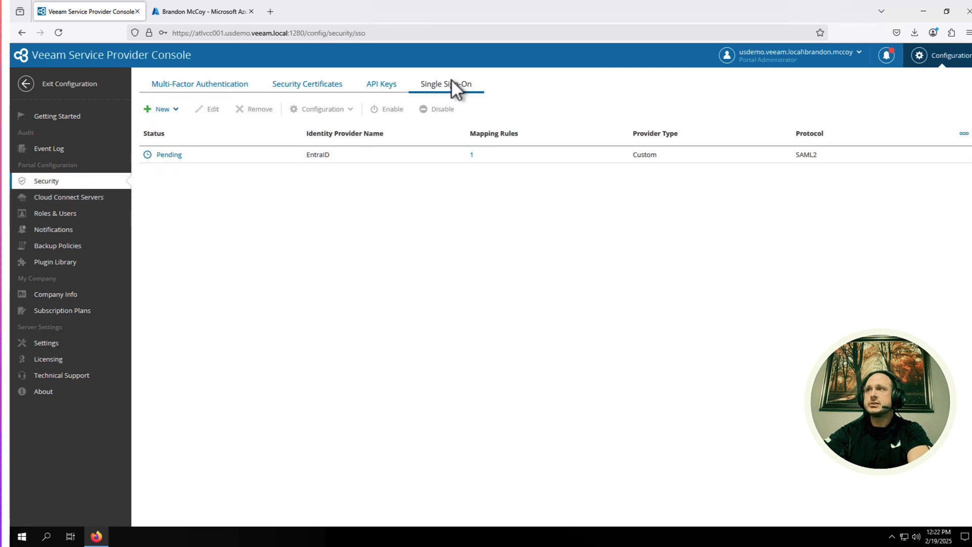
left_click(207, 158)
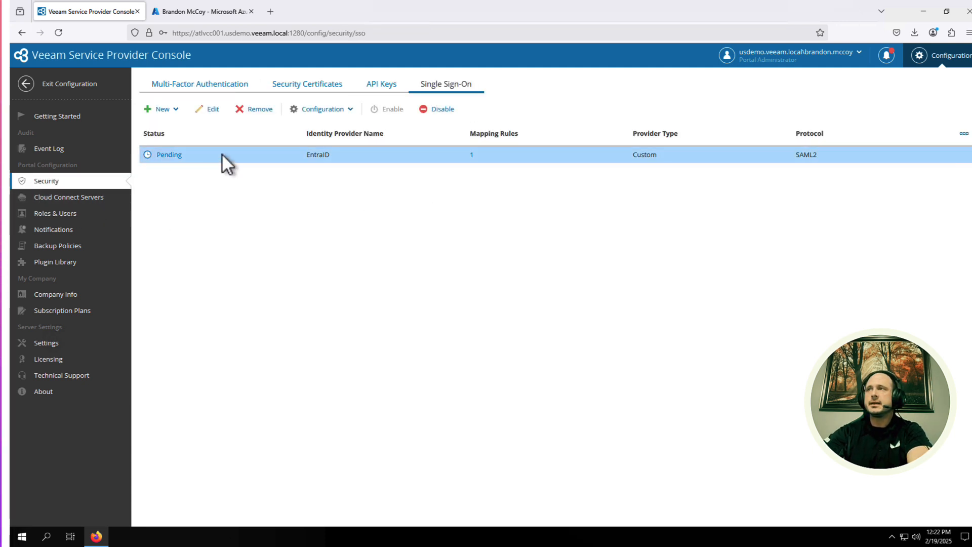
left_click(345, 111)
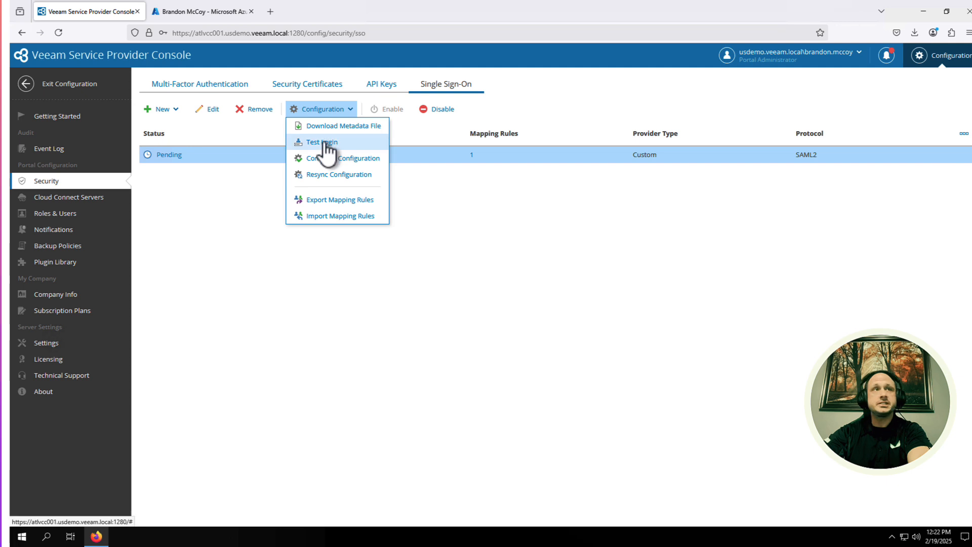
left_click(324, 142)
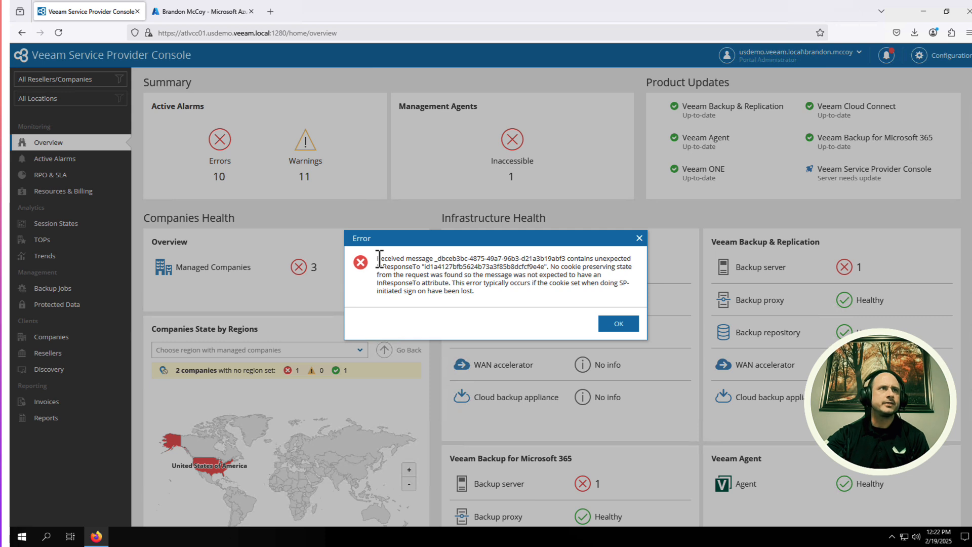
Step: Dismiss the unexpected InResponseTo SSO error message
left_click_drag(379, 258, 522, 294)
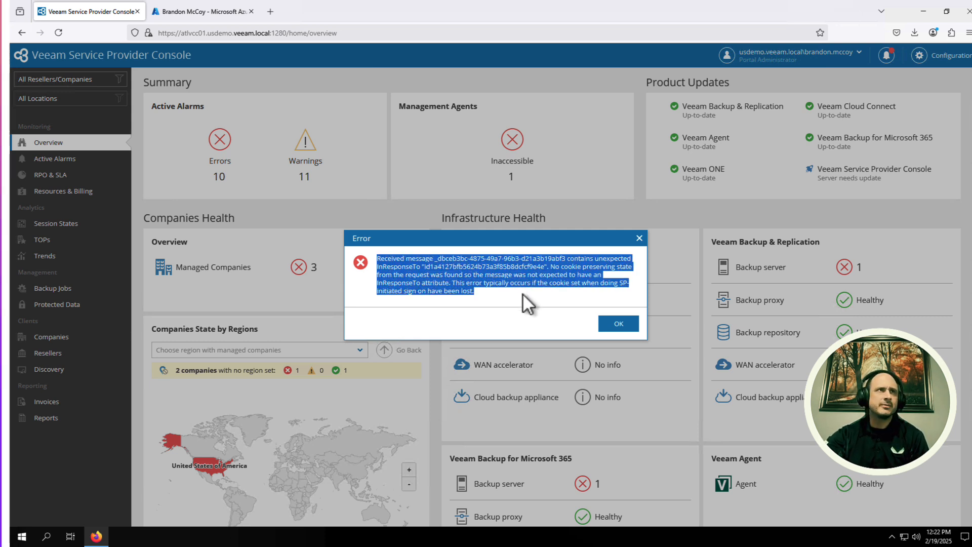
left_click(522, 293)
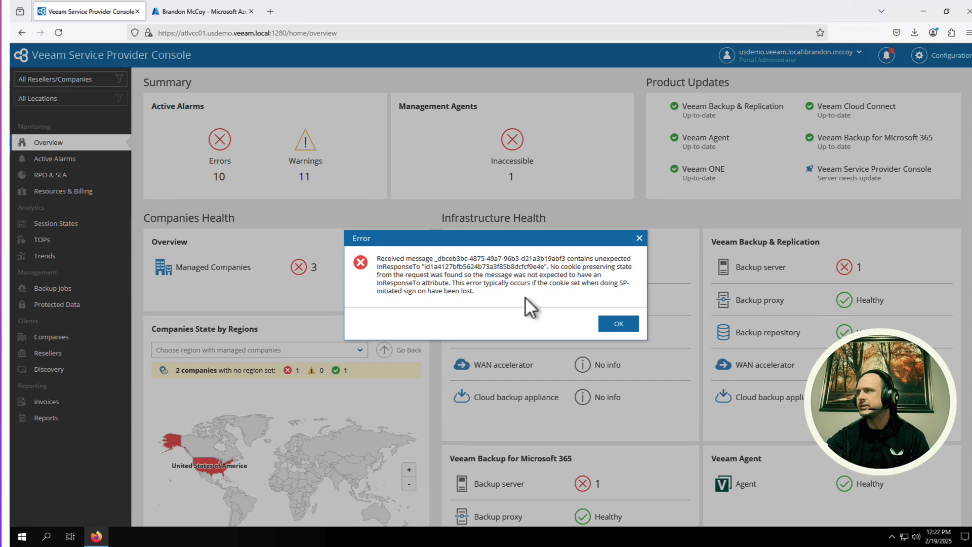
left_click(618, 324)
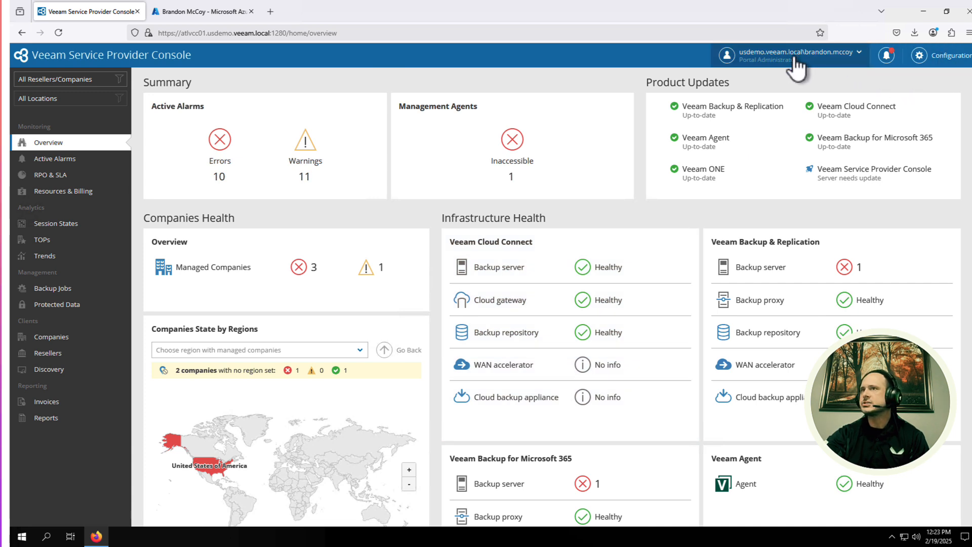
Step: Complete the EntraID provider configuration from Single Sign-On settings
left_click(917, 61)
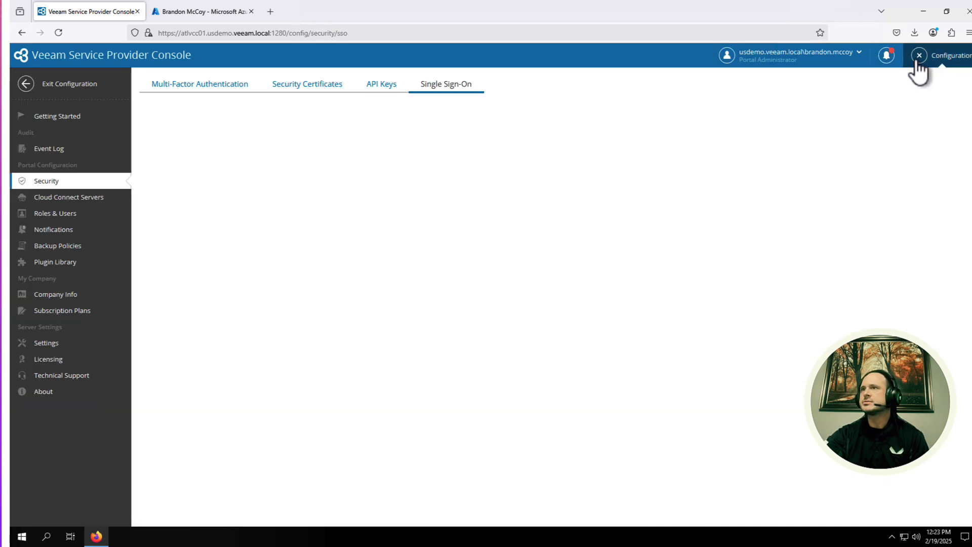
left_click(326, 156)
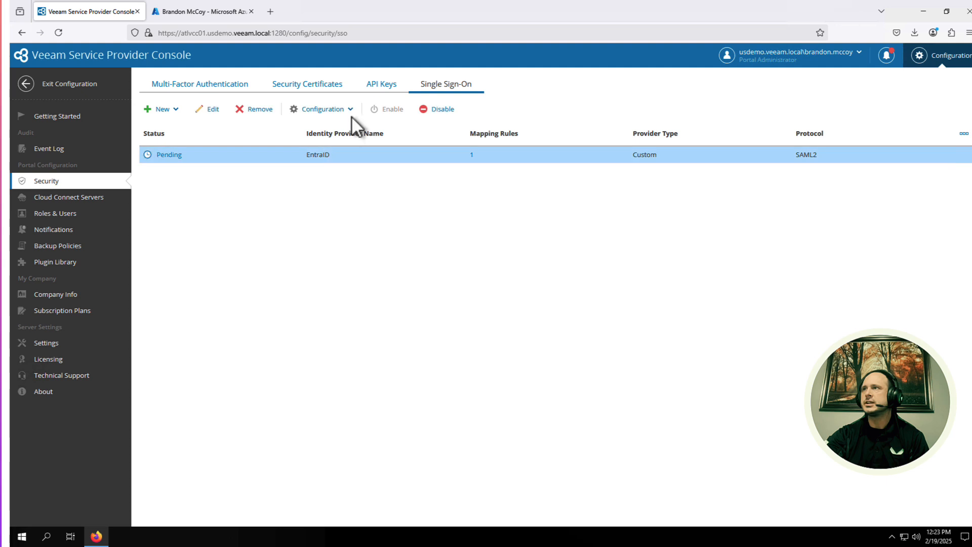
left_click(334, 109)
left_click(322, 144)
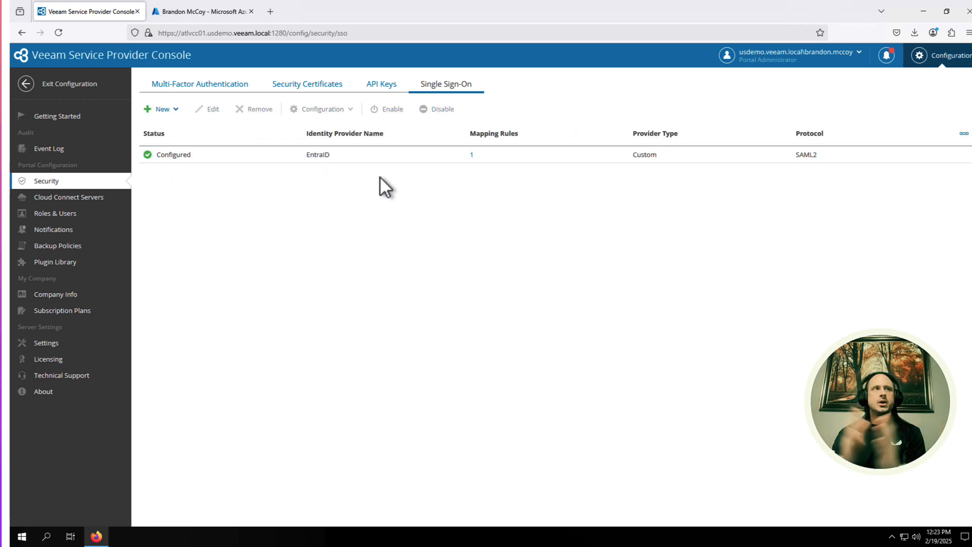
Step: Confirm EntraID shows Configured, then log out of the console
left_click(171, 157)
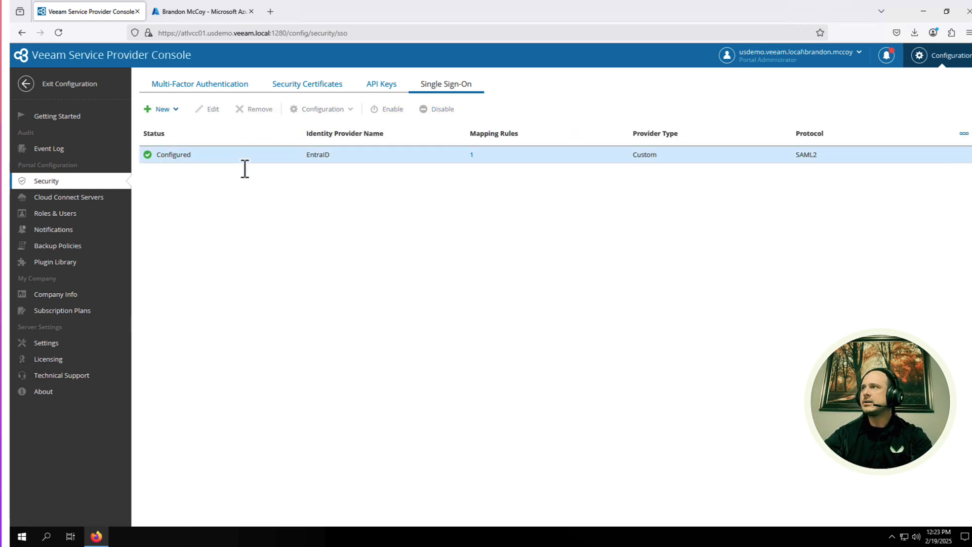
left_click(785, 62)
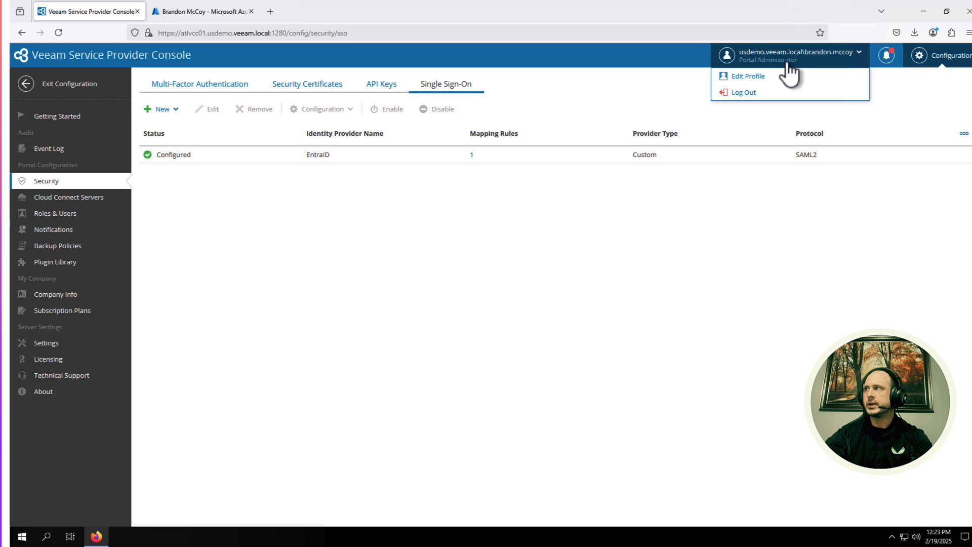
left_click(754, 95)
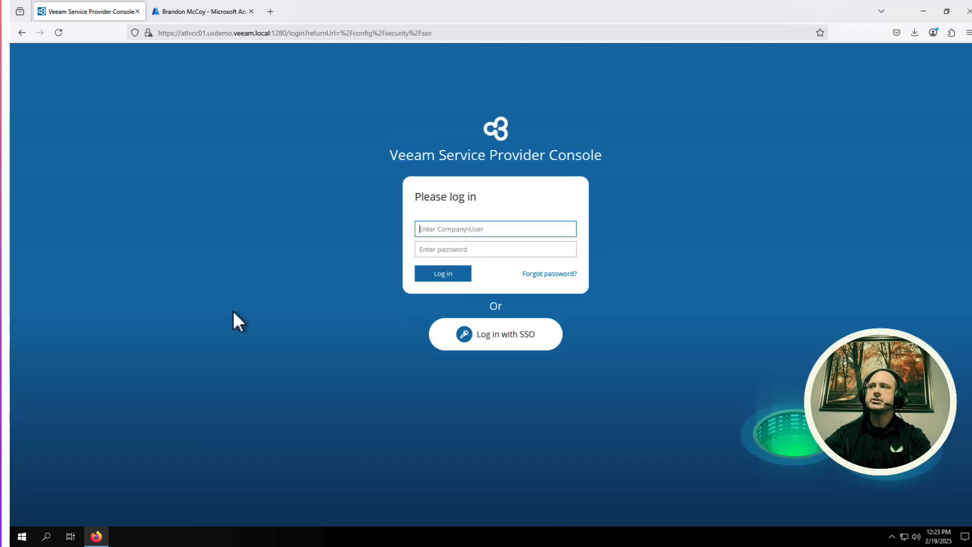
Step: Log in with SSO as the Entra ID user, then check the Azure user page and the VSPC dashboard
left_click(494, 335)
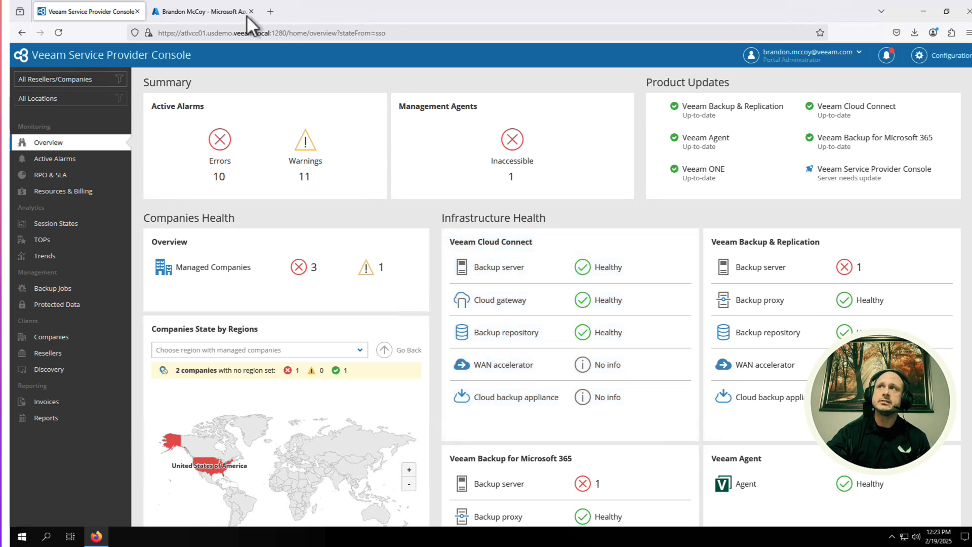
left_click(223, 11)
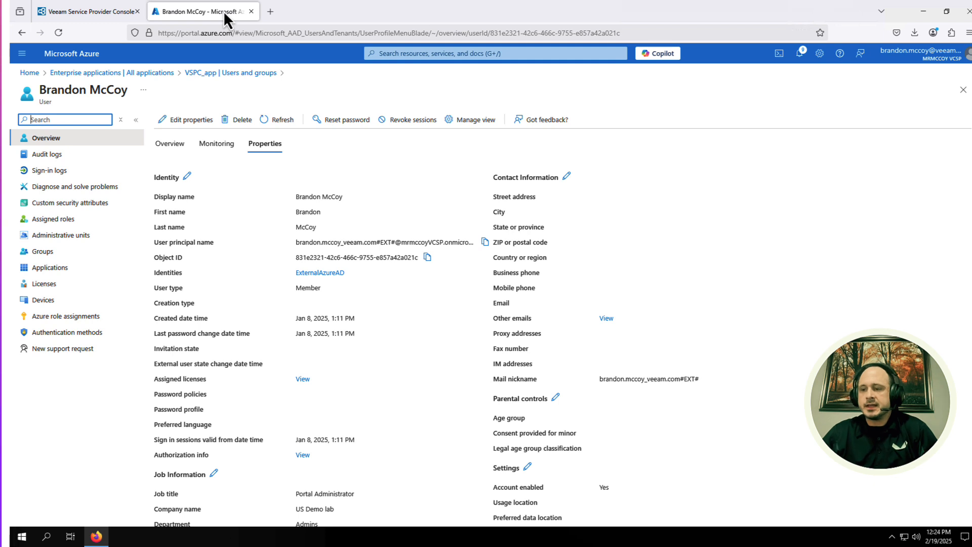
left_click(75, 13)
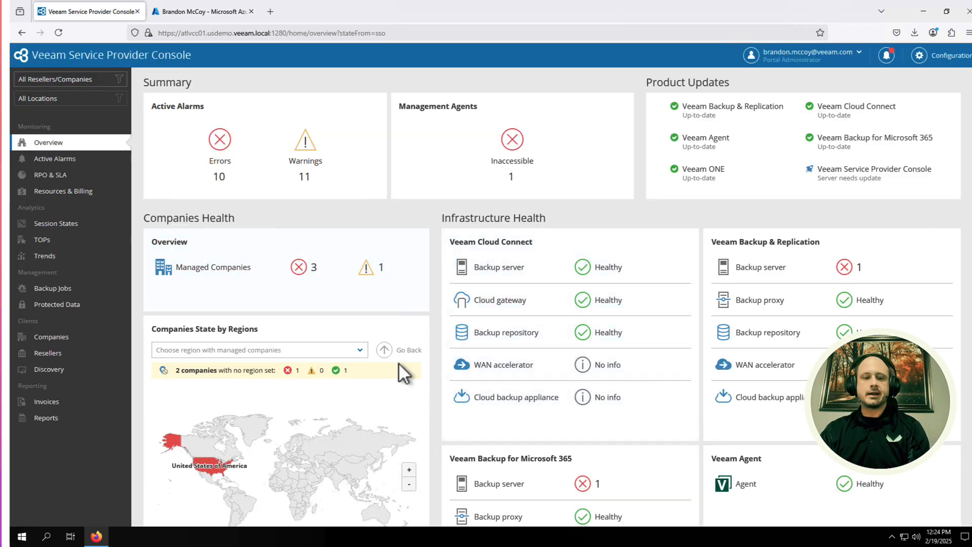